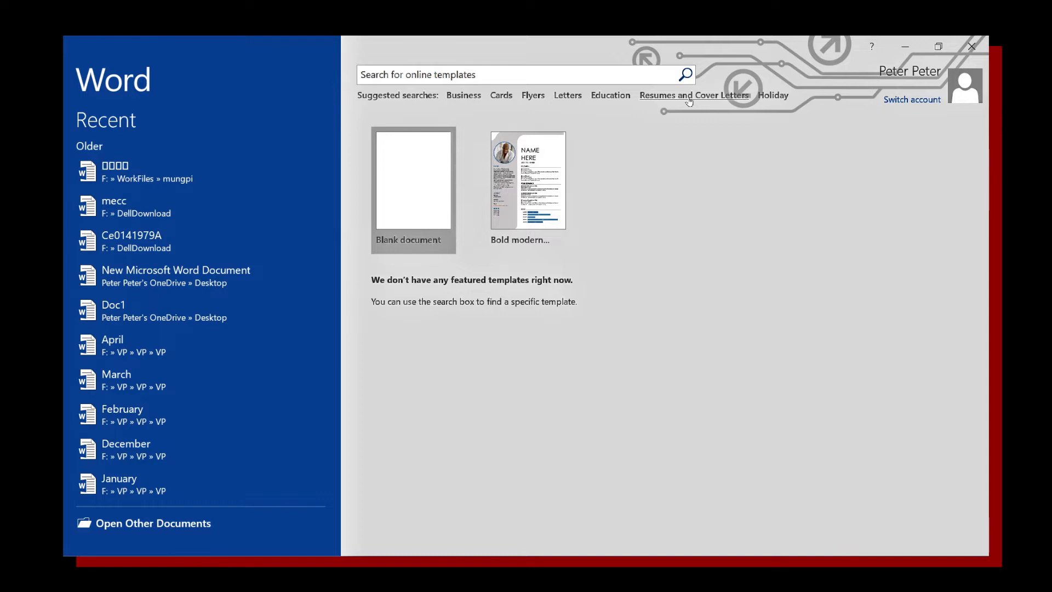
# Browse the Resumes and Cover Letters templates and preview the Bold modern resume.
pyautogui.click(689, 96)
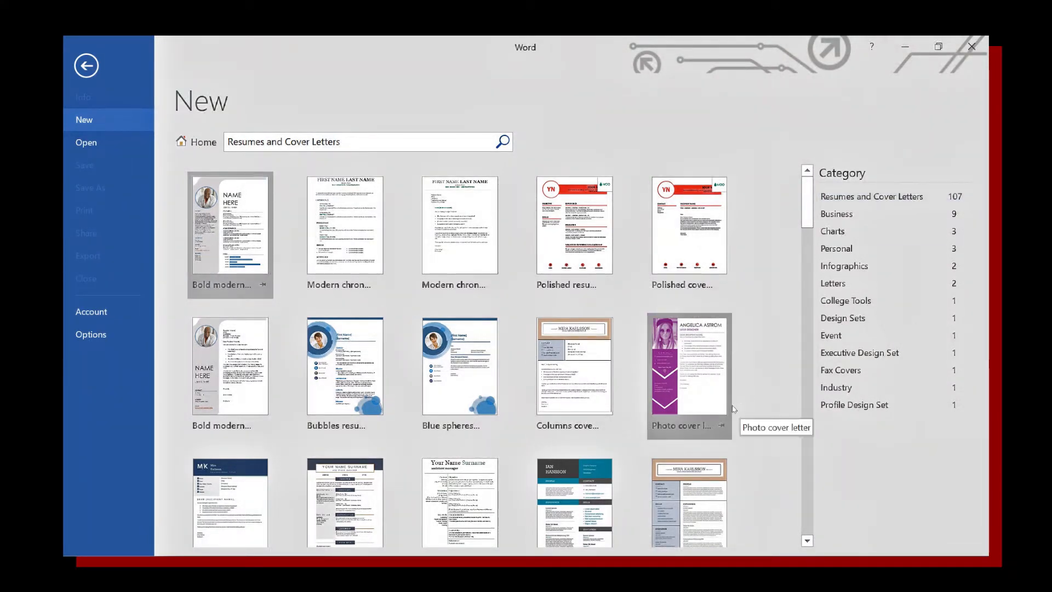
pyautogui.scroll(-5, 463, 367)
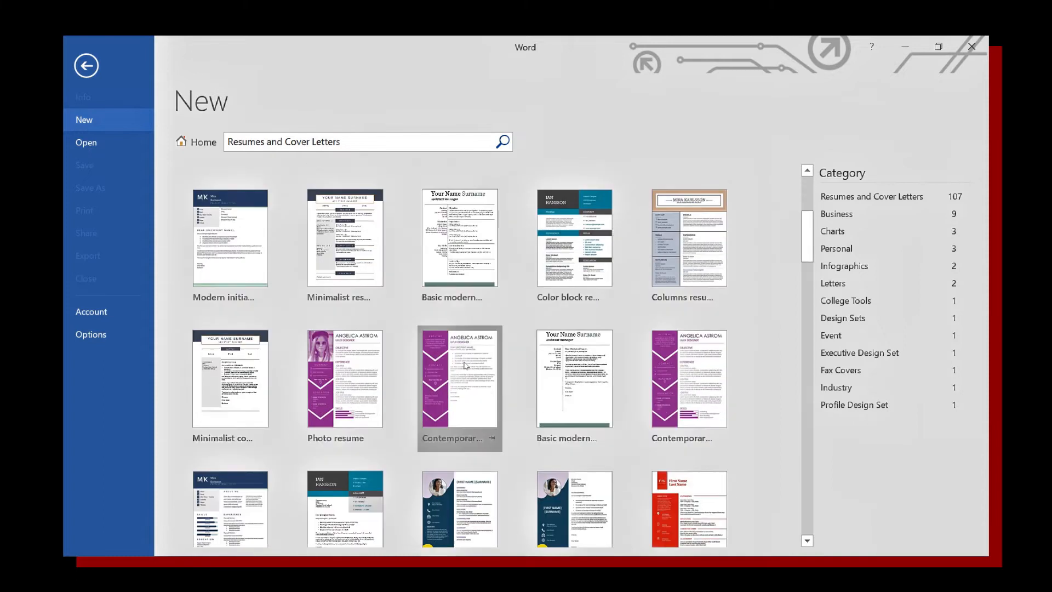
pyautogui.scroll(-1, 464, 365)
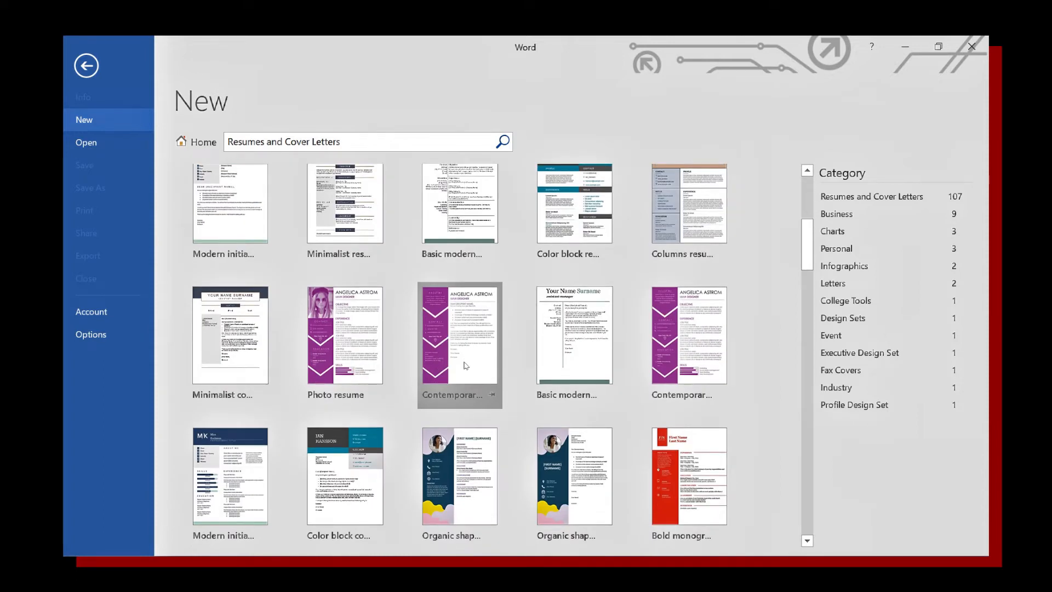
pyautogui.scroll(-5, 466, 366)
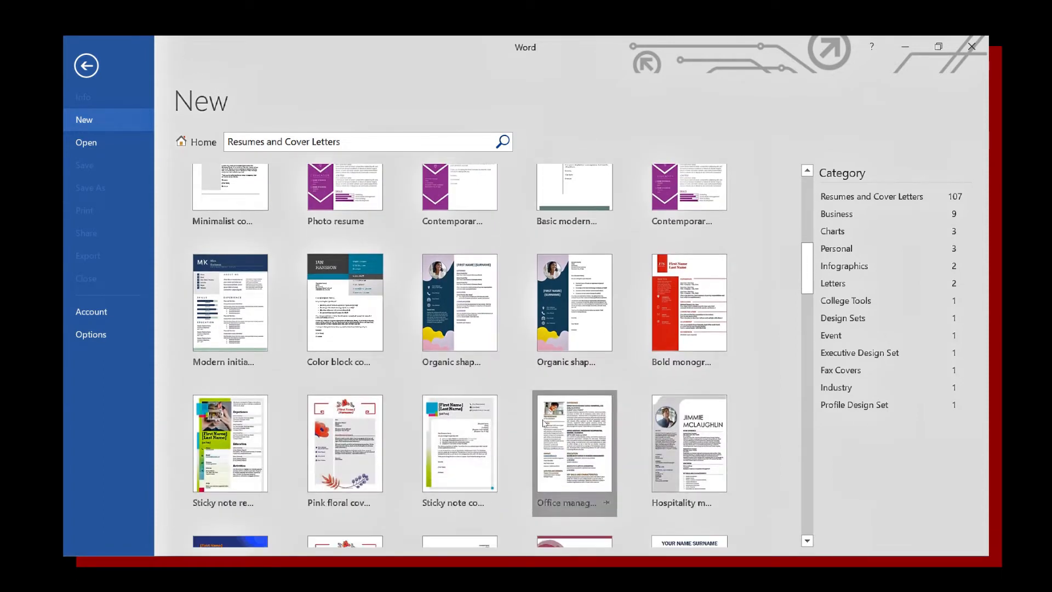
pyautogui.scroll(-6, 542, 418)
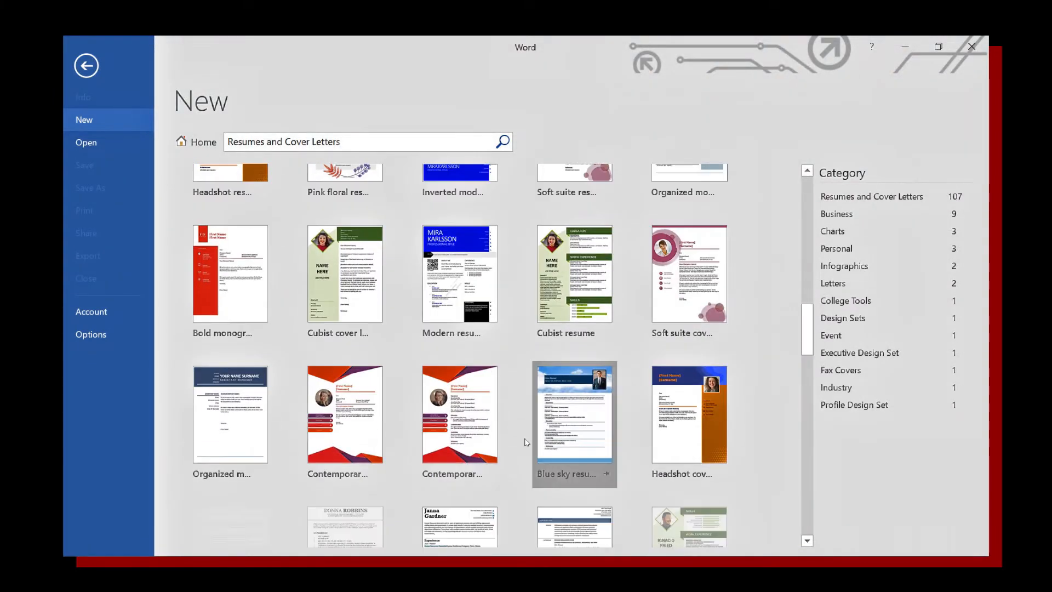
pyautogui.scroll(18, 526, 441)
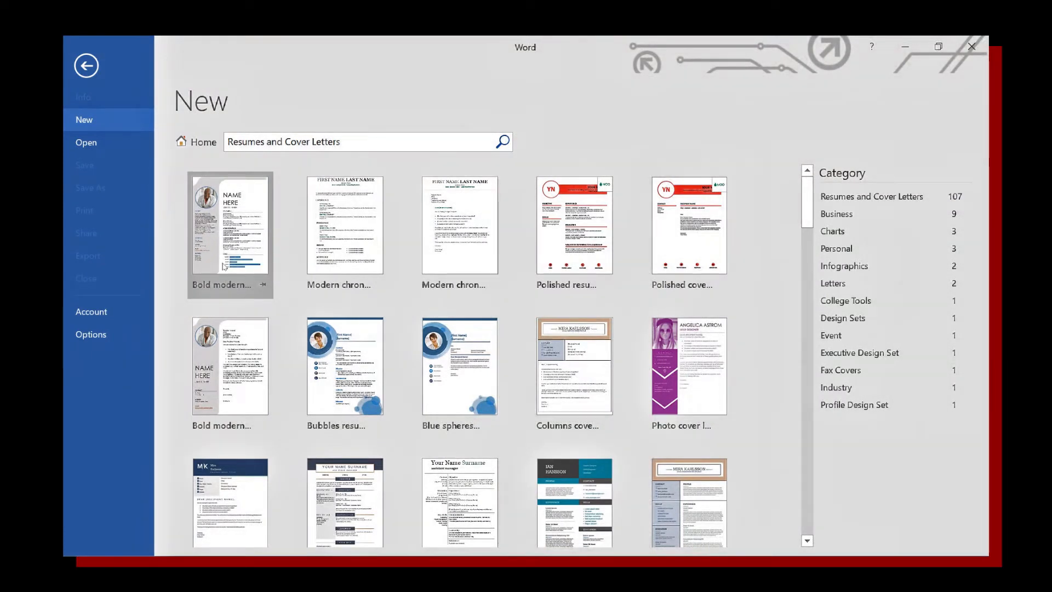
pyautogui.click(222, 232)
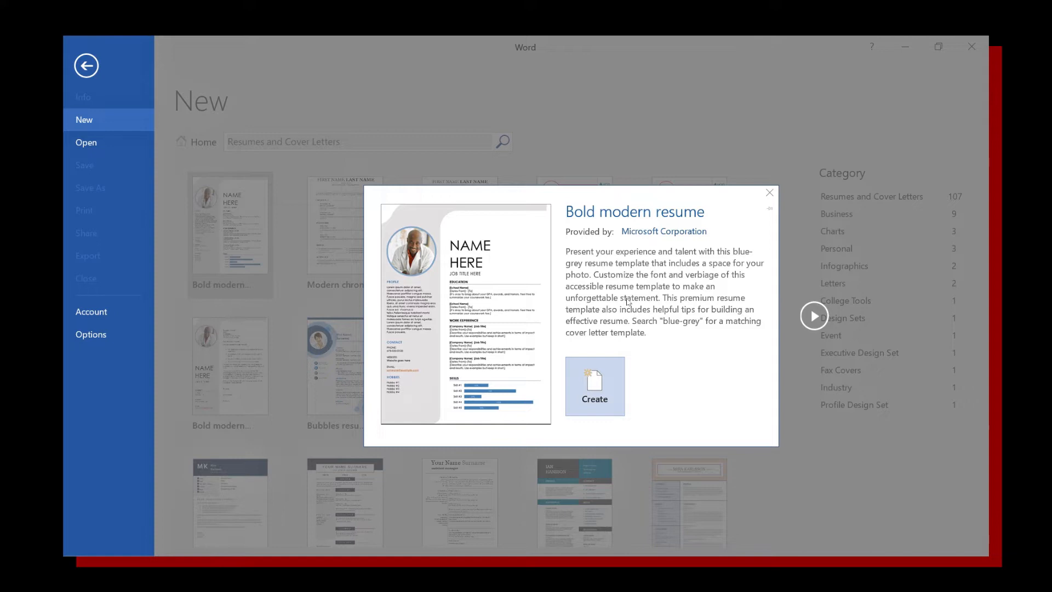
# Create Document1 from the Bold modern resume template and scroll through its placeholder sections.
pyautogui.click(591, 385)
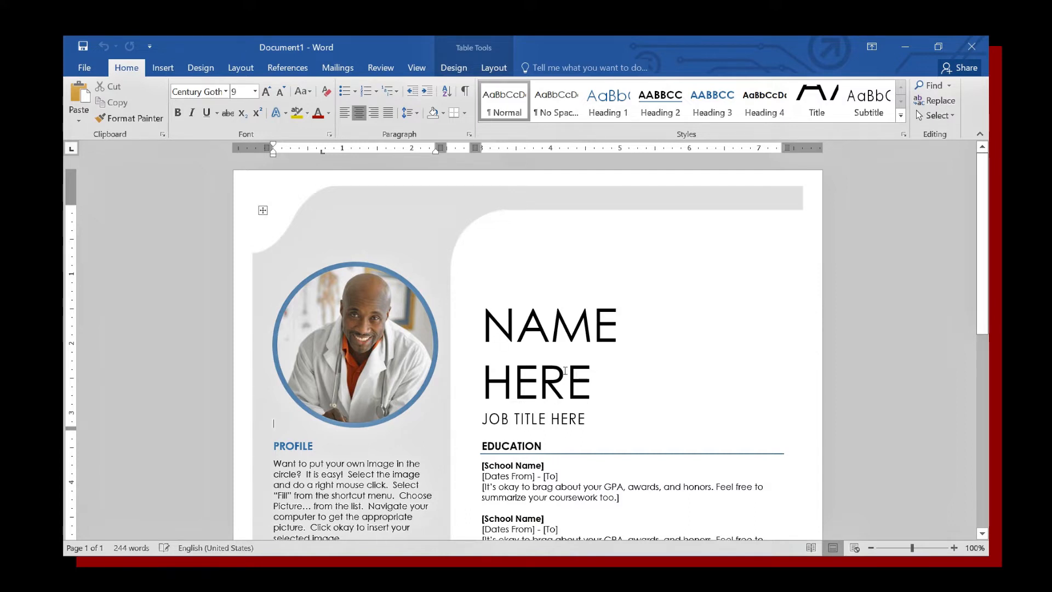
pyautogui.scroll(-10, 565, 370)
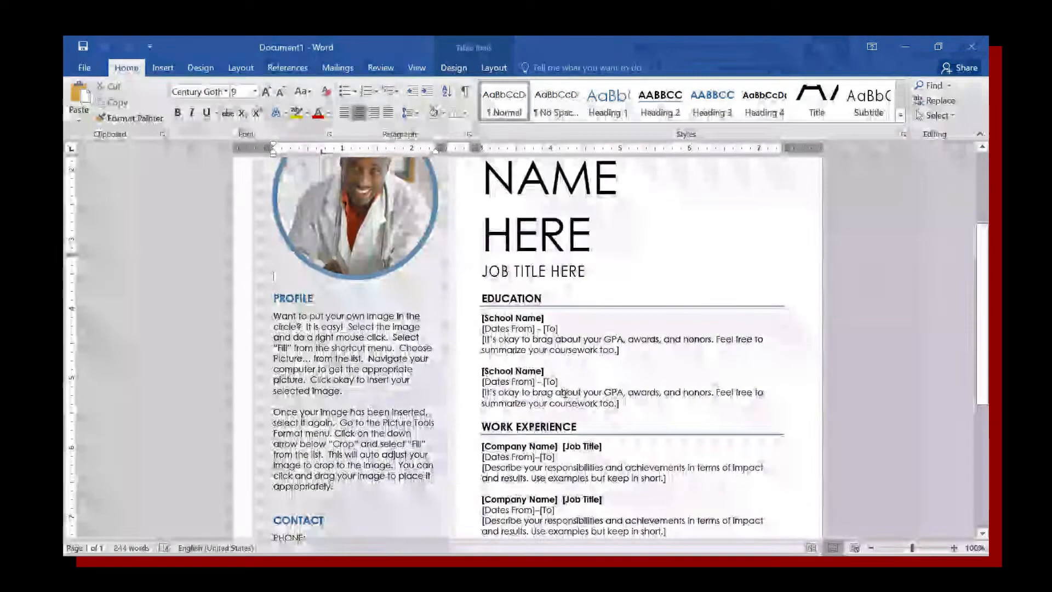
pyautogui.scroll(-2, 569, 403)
pyautogui.moveTo(571, 411)
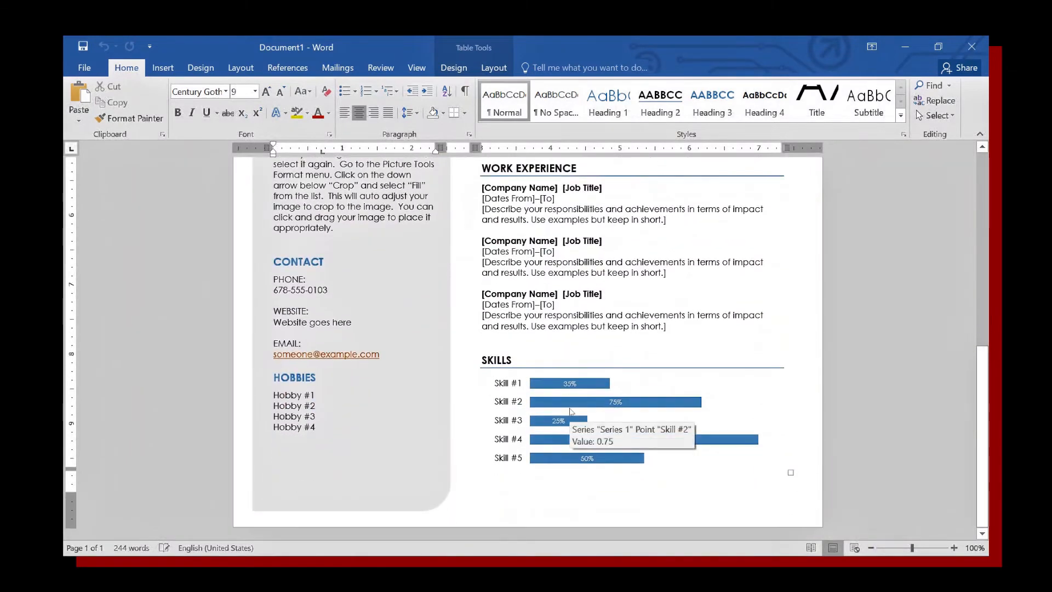
pyautogui.moveTo(553, 455)
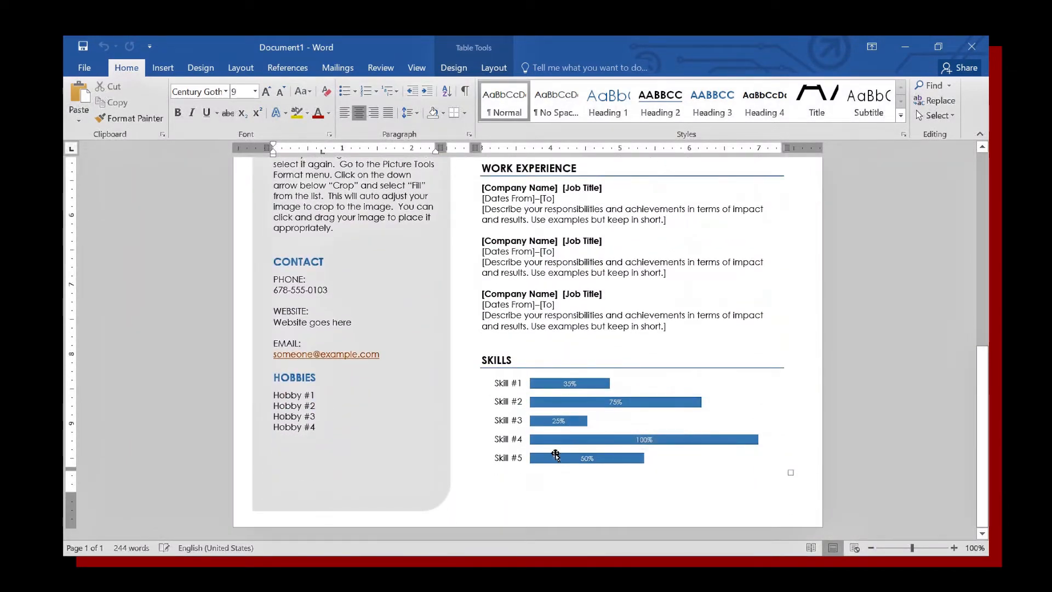
pyautogui.scroll(5, 562, 362)
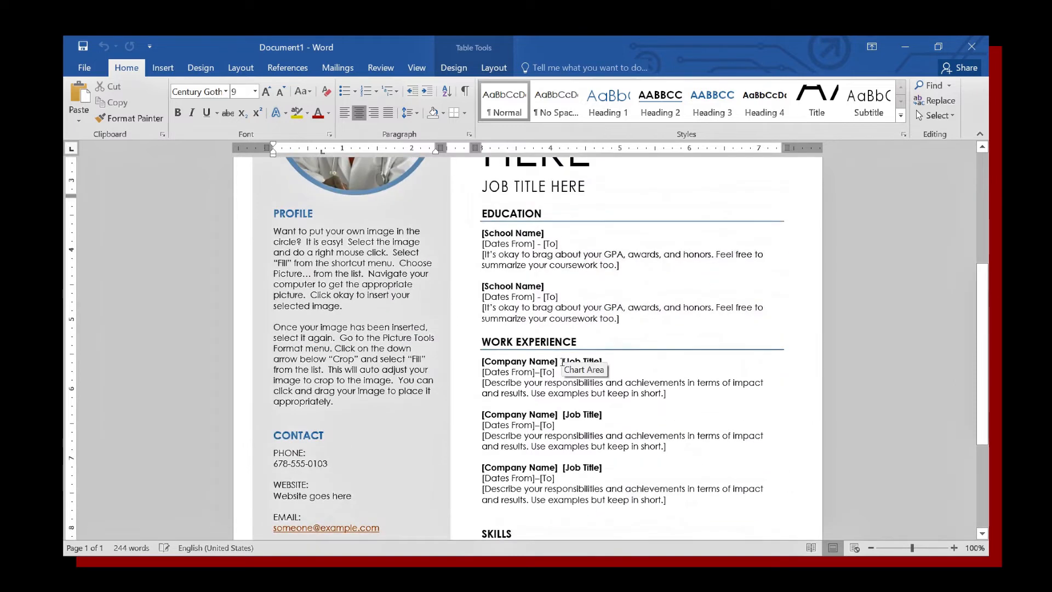
pyautogui.scroll(6, 536, 385)
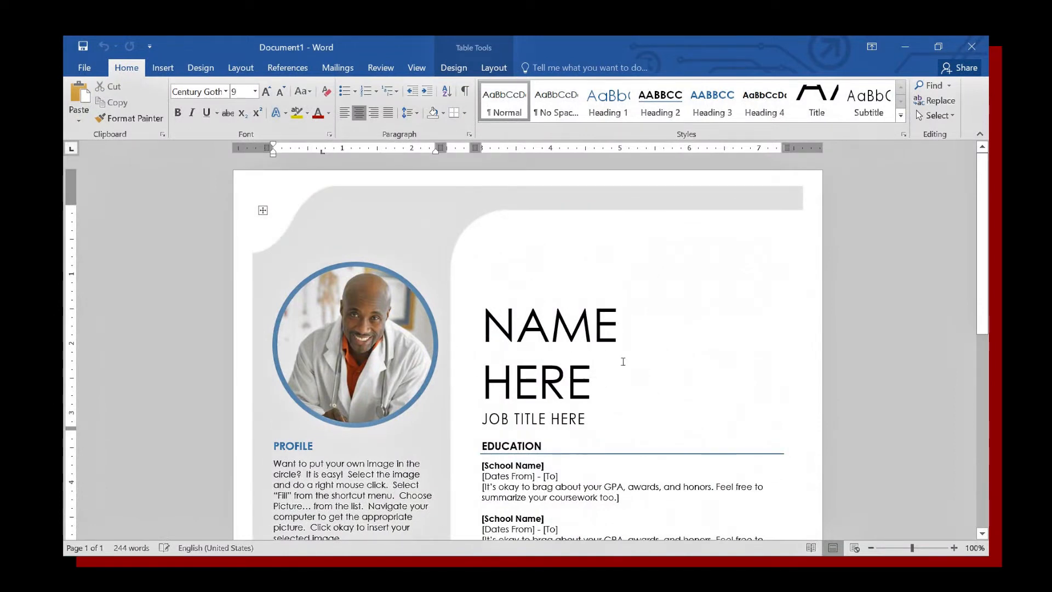
pyautogui.scroll(-3, 622, 358)
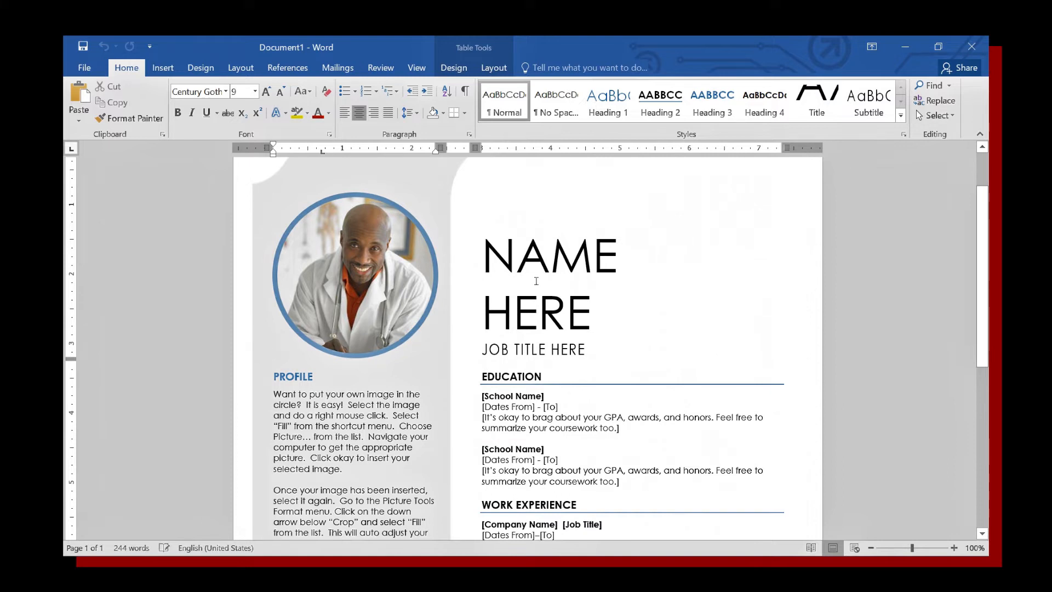
# Fill the circular photo shape with the picture 'me' from the Pictures folder.
pyautogui.click(361, 268)
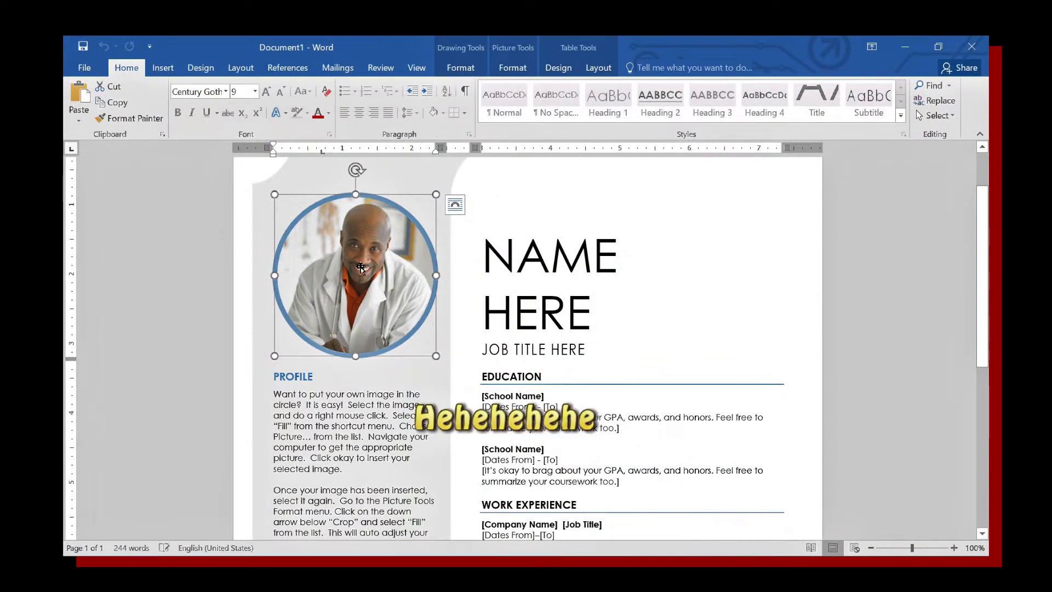
pyautogui.rightClick(361, 269)
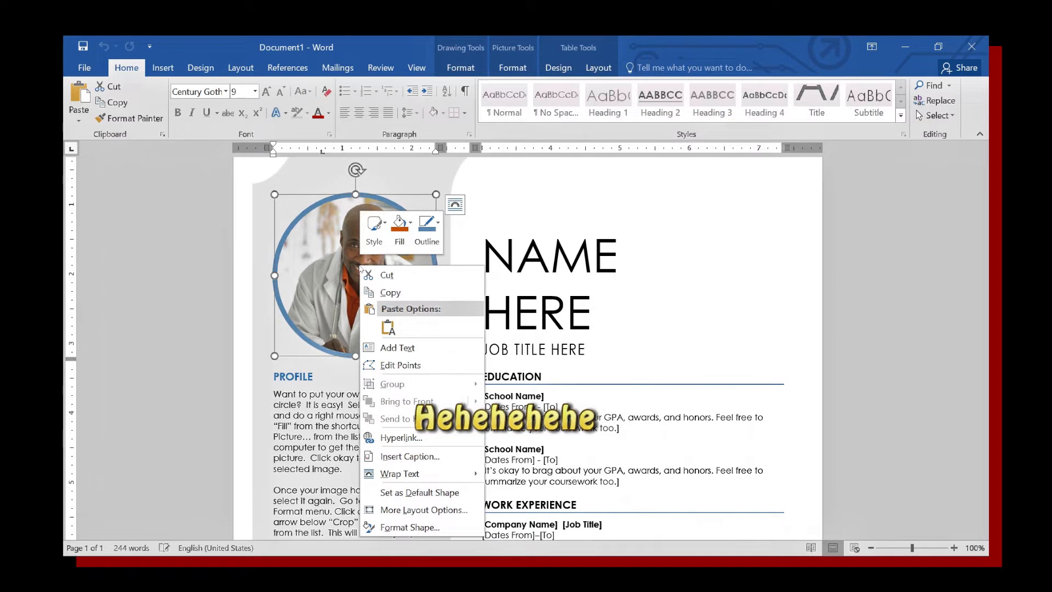
pyautogui.click(406, 229)
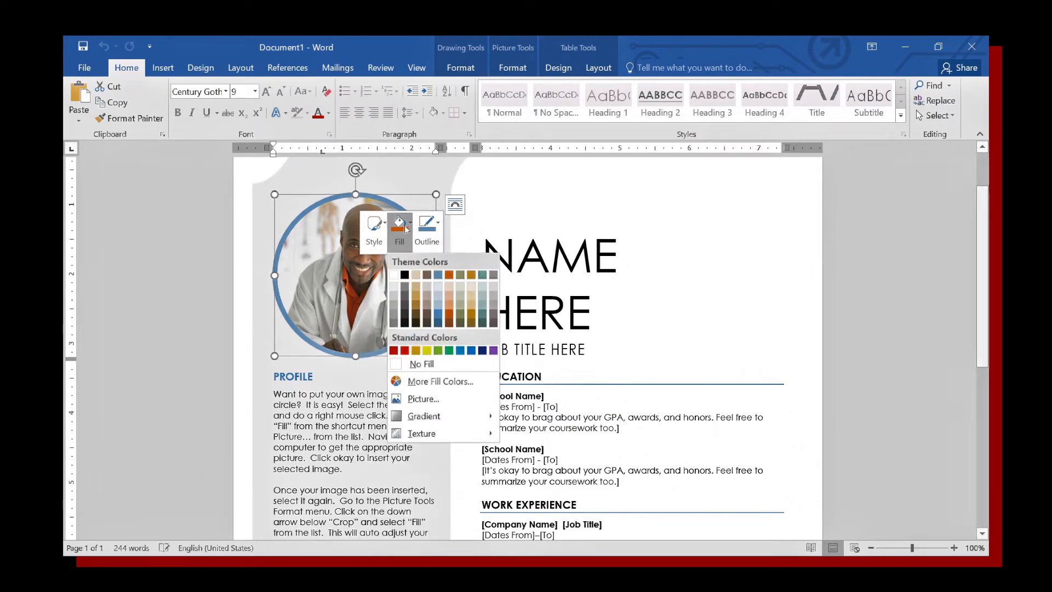
pyautogui.click(424, 398)
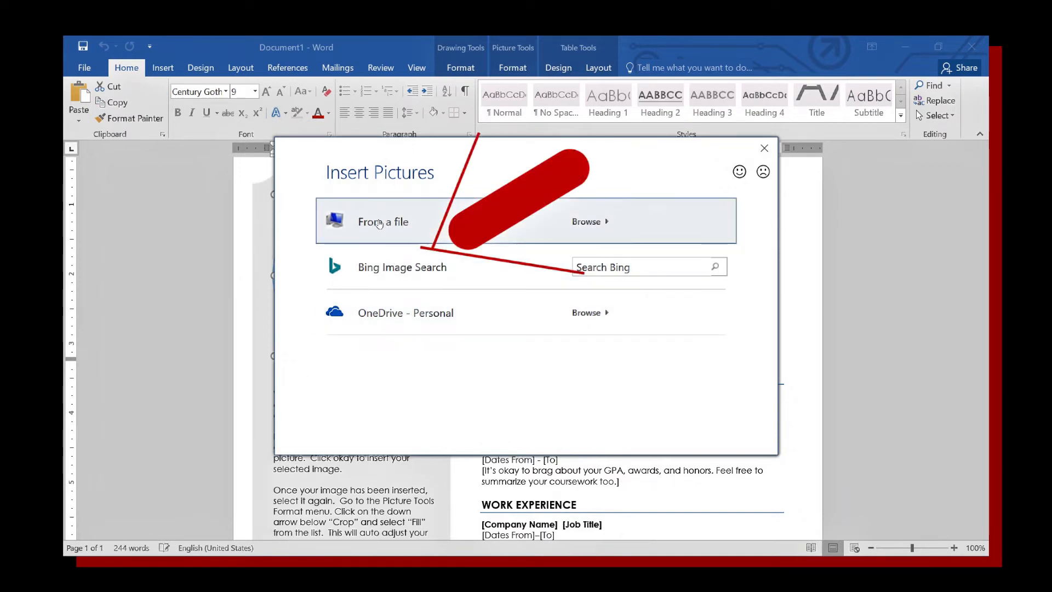
pyautogui.click(591, 221)
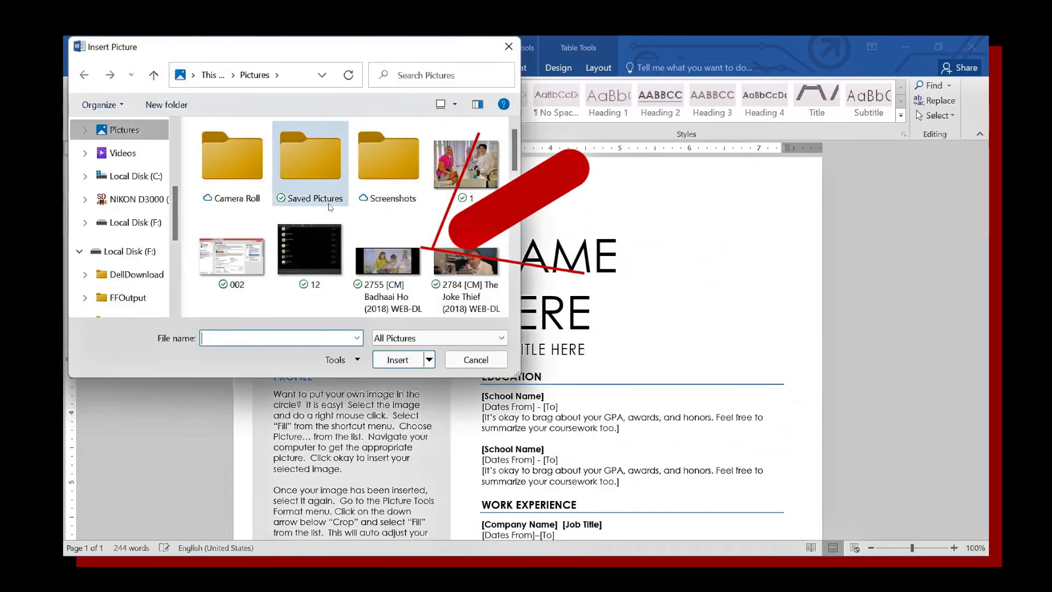
pyautogui.scroll(-5, 360, 234)
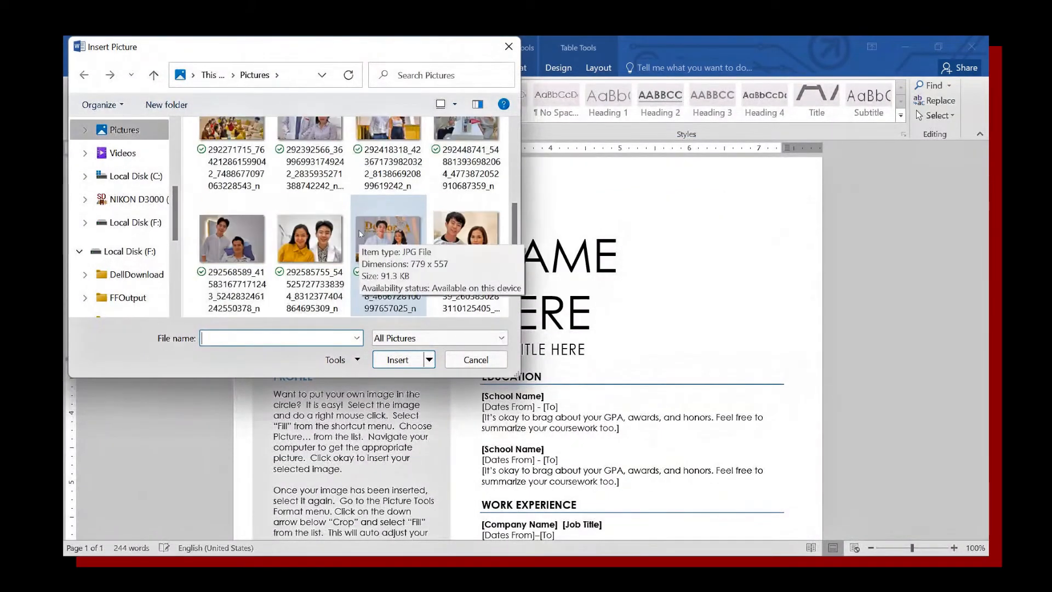
pyautogui.scroll(-3, 360, 233)
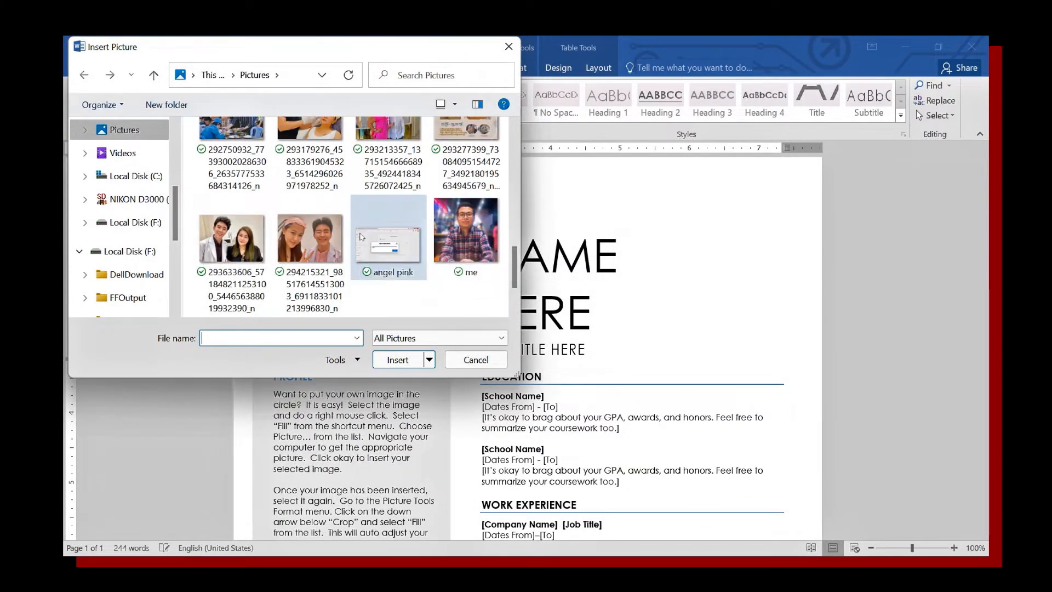
pyautogui.scroll(-3, 361, 236)
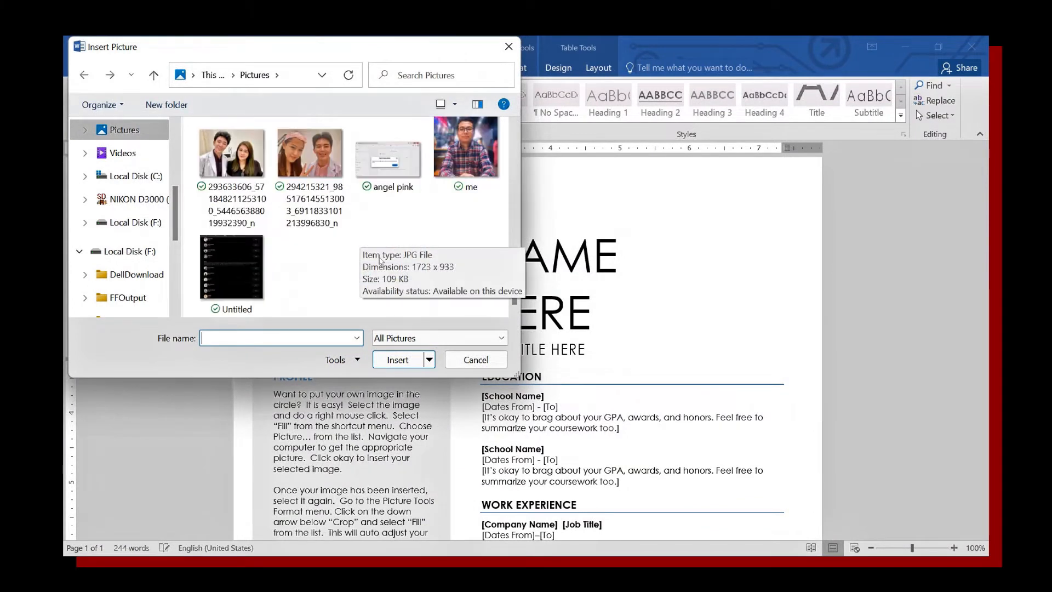
pyautogui.click(466, 163)
pyautogui.click(396, 362)
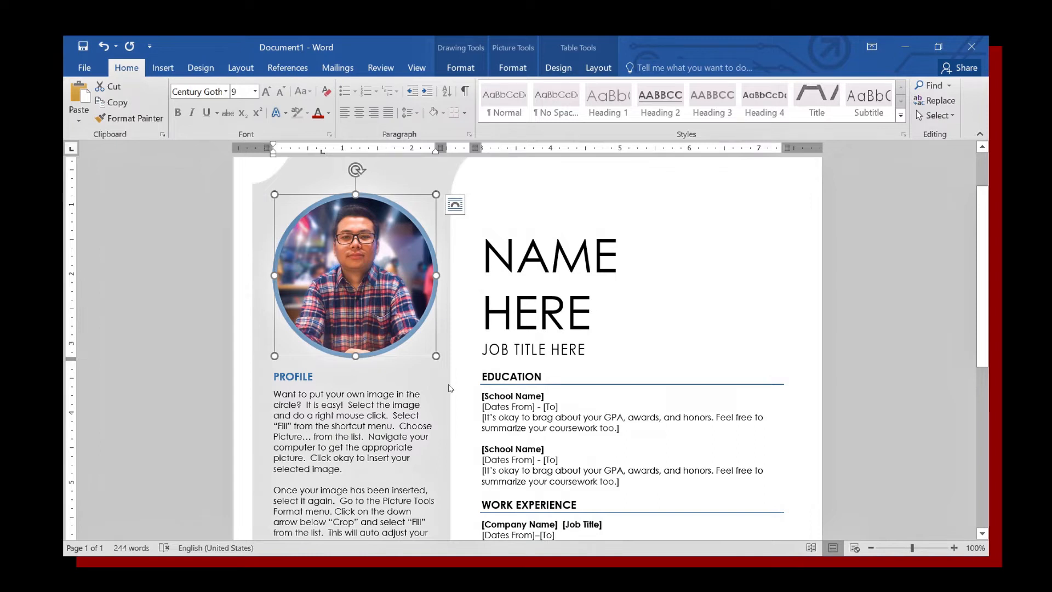
# Enter the owner's first name as the resume name, with 'Social Media Manager' beneath it.
pyautogui.click(507, 263)
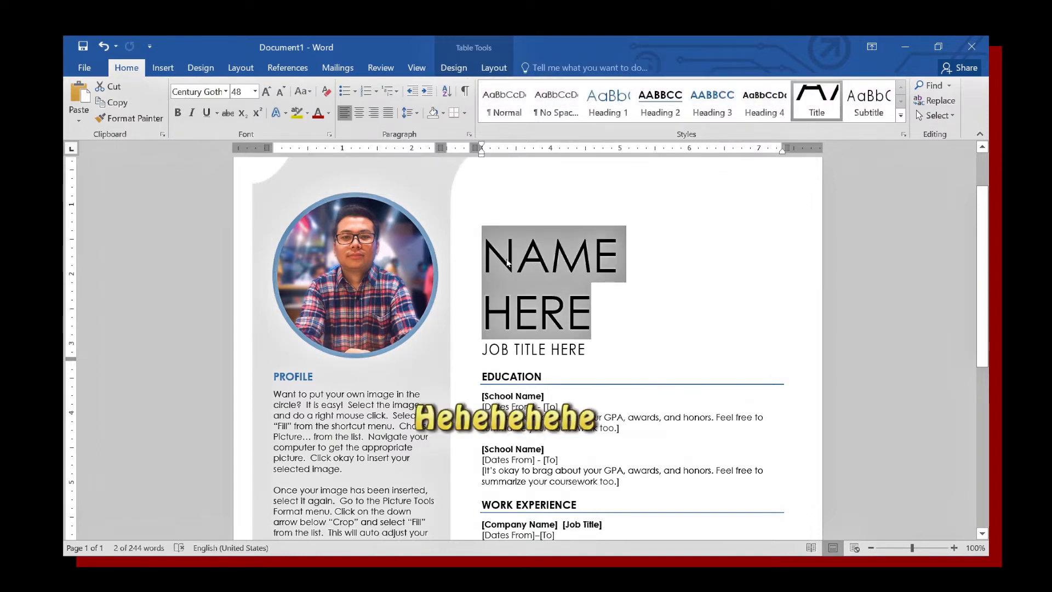
pyautogui.write('P')
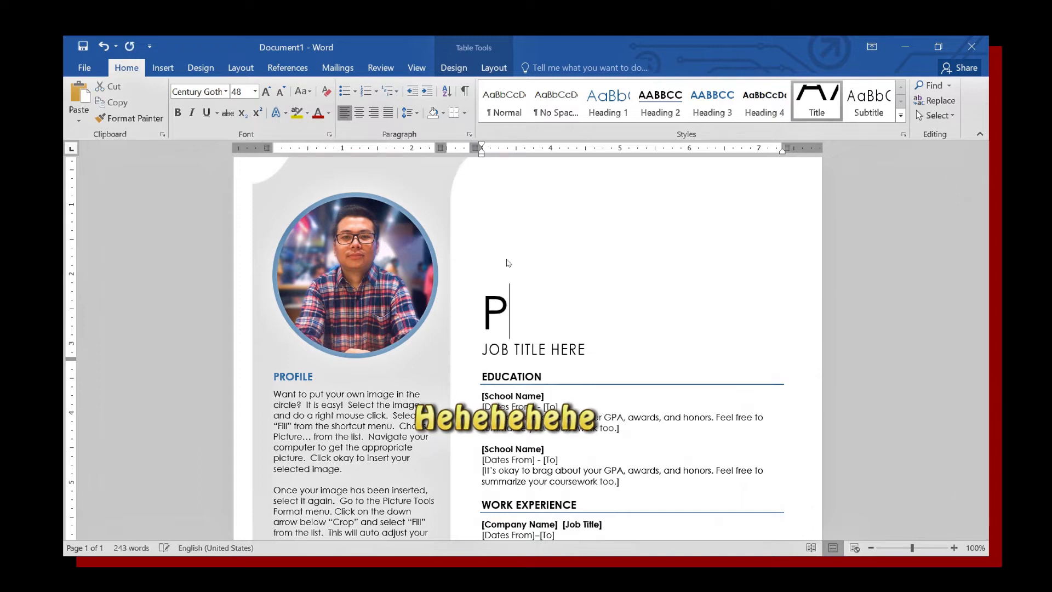
pyautogui.write('ETER')
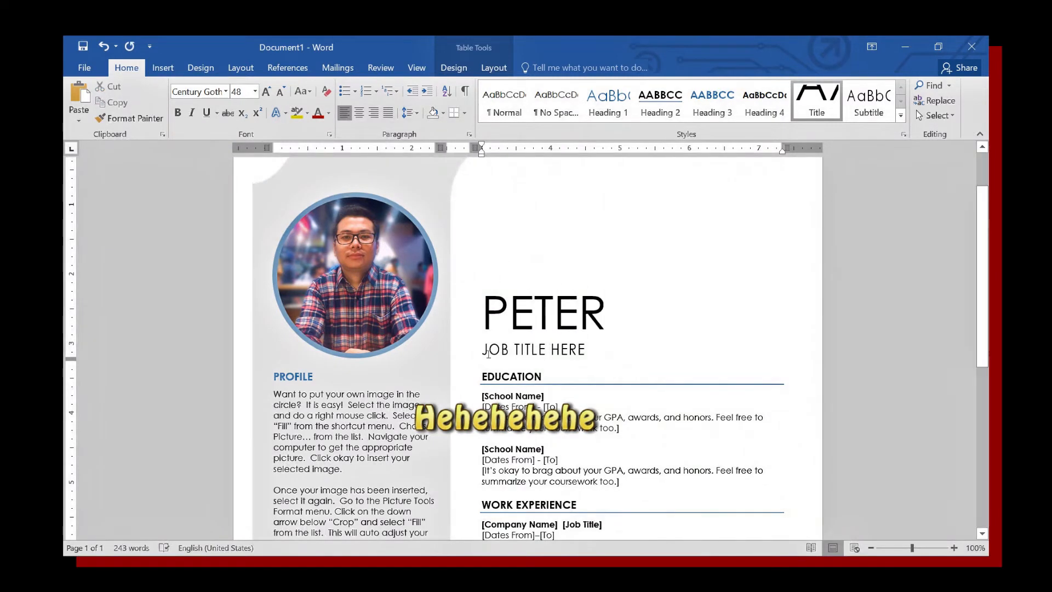
pyautogui.press('Down')
pyautogui.scroll(-1, 583, 399)
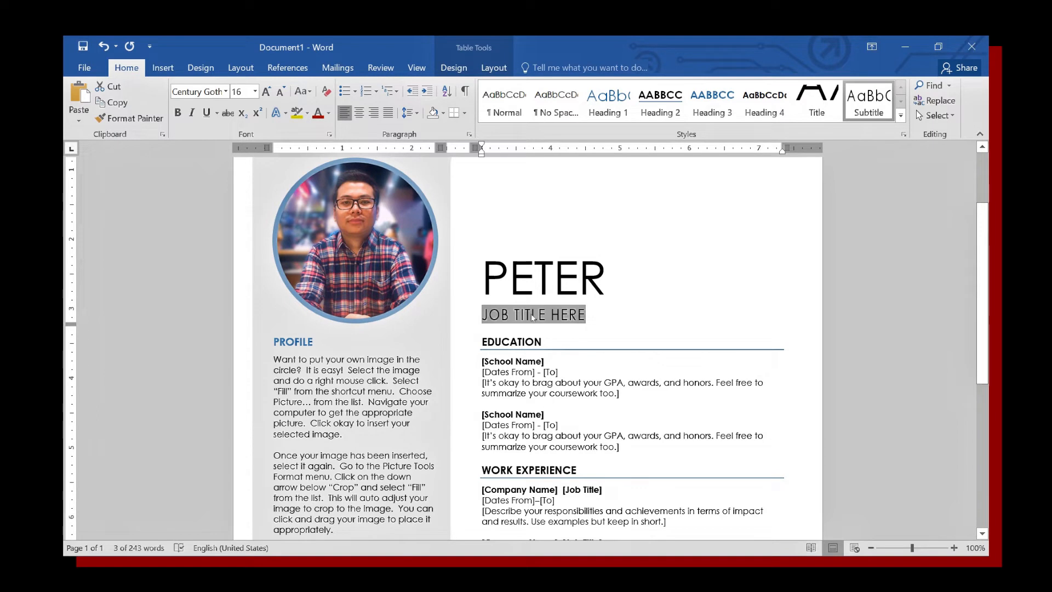
pyautogui.press('BackSpace')
pyautogui.write('S')
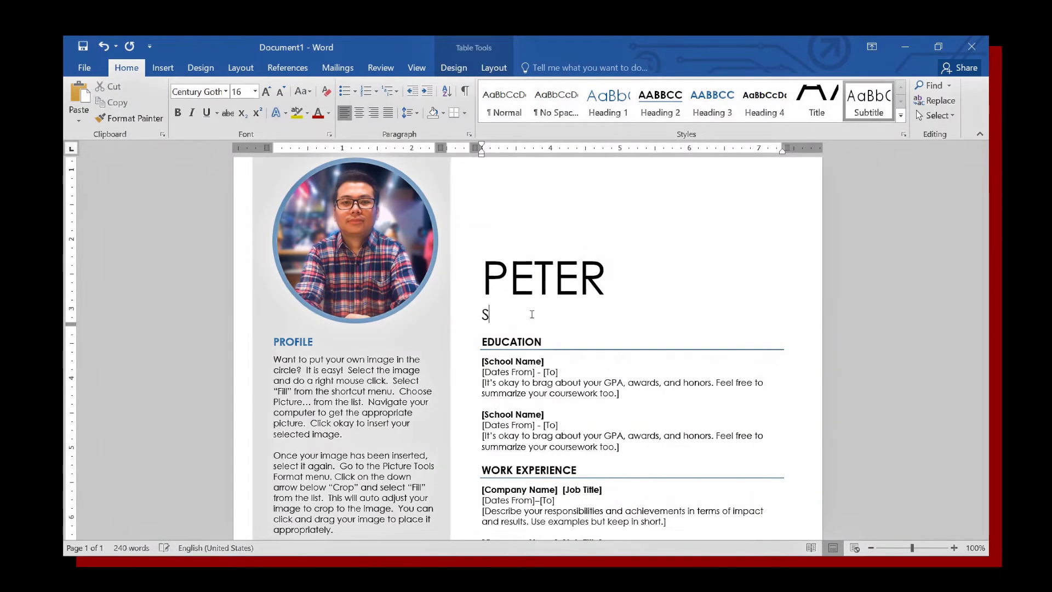
pyautogui.write('ocial Media')
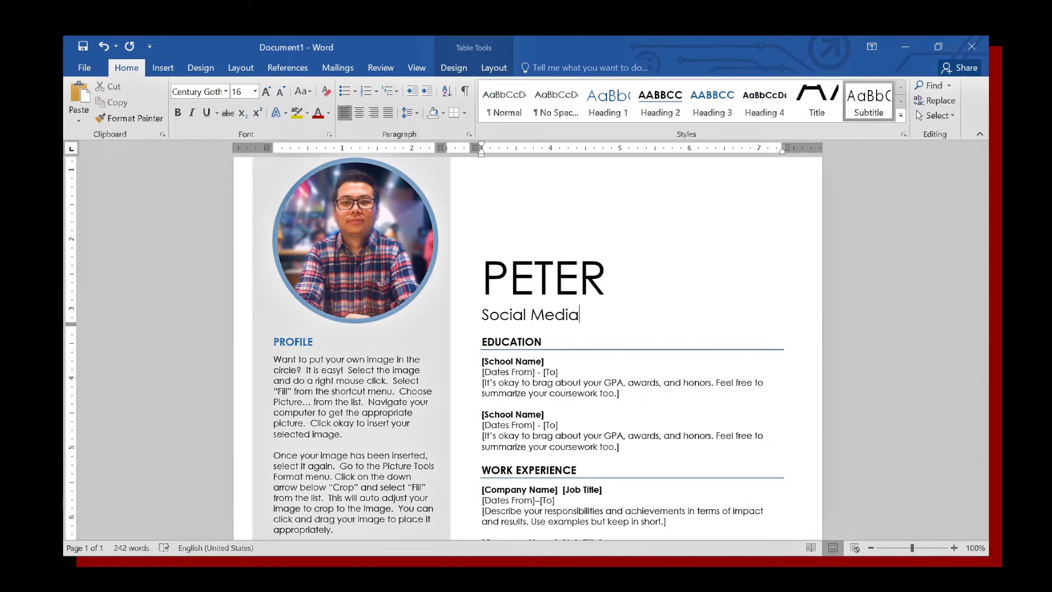
pyautogui.write(' Manager')
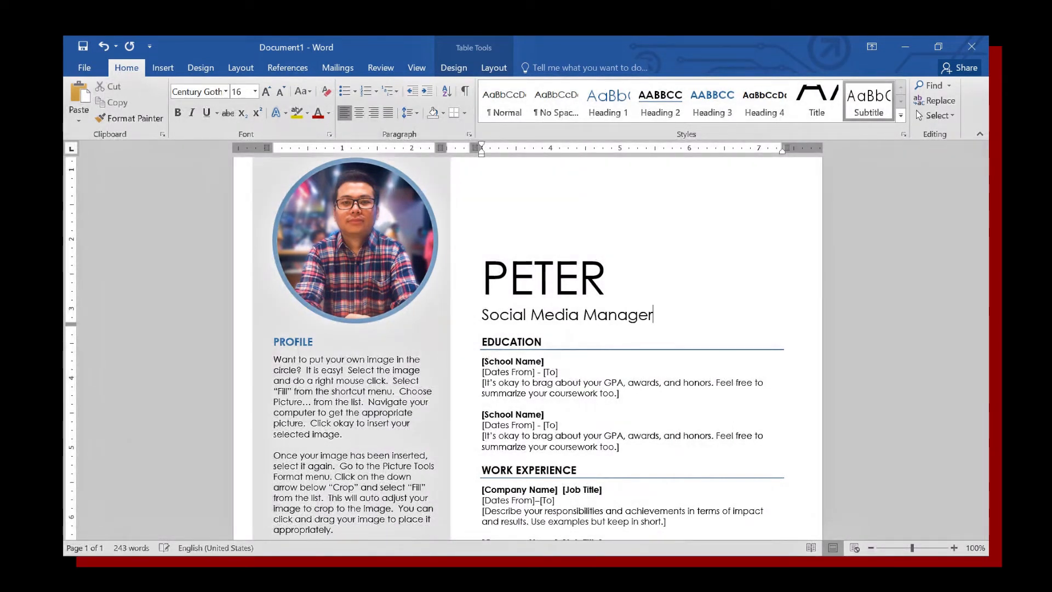
pyautogui.scroll(-1, 530, 411)
# Select the first education entry's school name and dates placeholders.
pyautogui.click(529, 411)
pyautogui.click(533, 360)
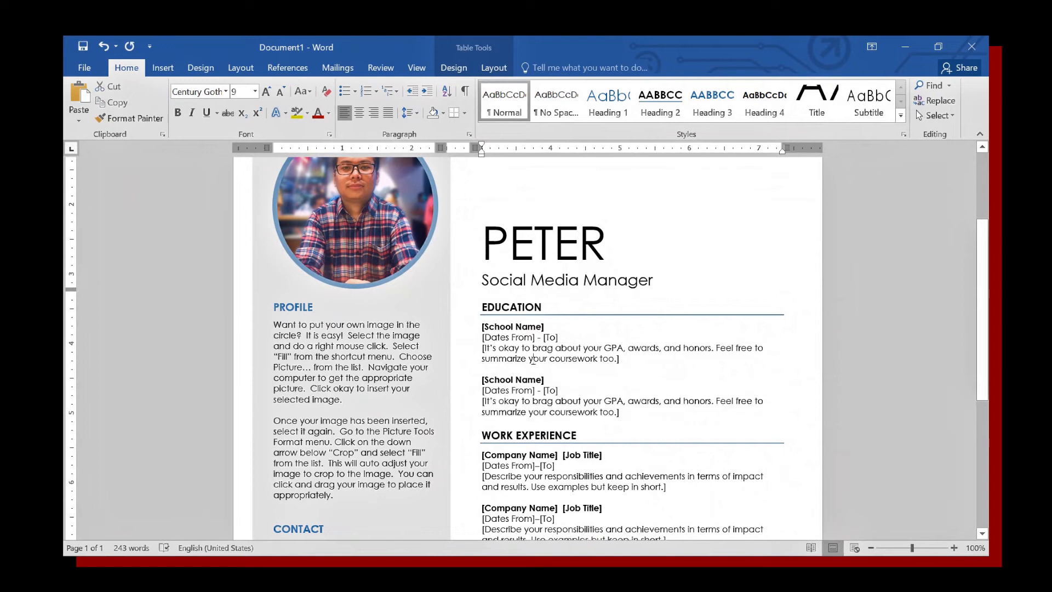
pyautogui.click(493, 329)
pyautogui.click(507, 337)
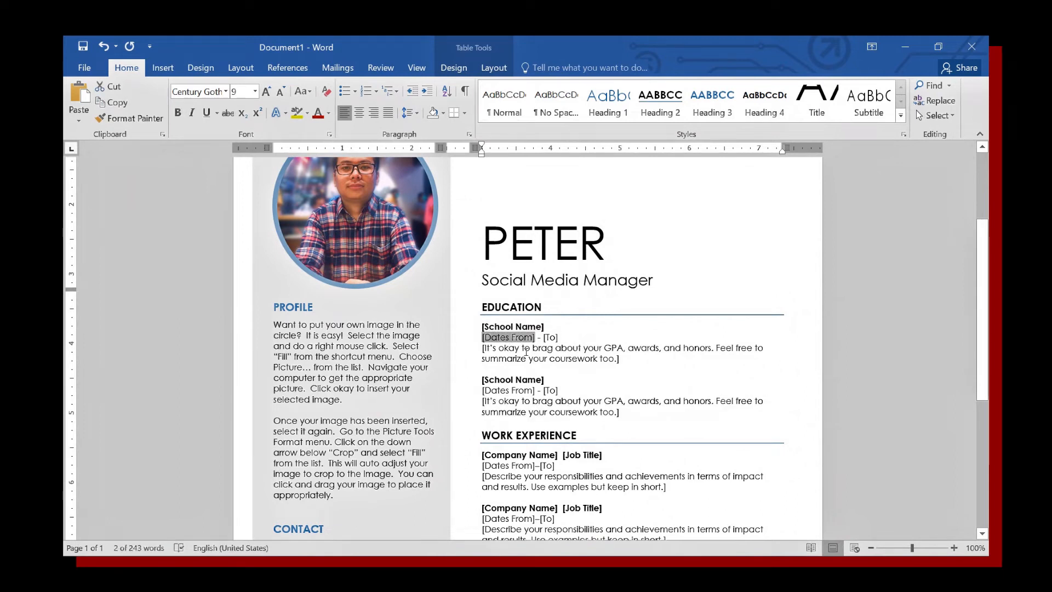
pyautogui.click(526, 351)
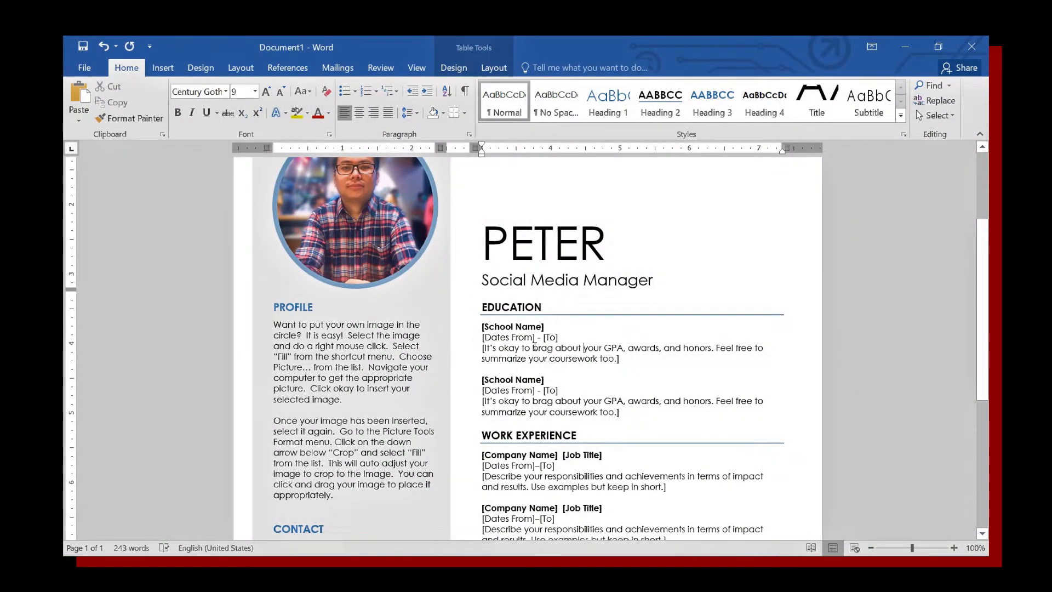
pyautogui.scroll(-2, 584, 351)
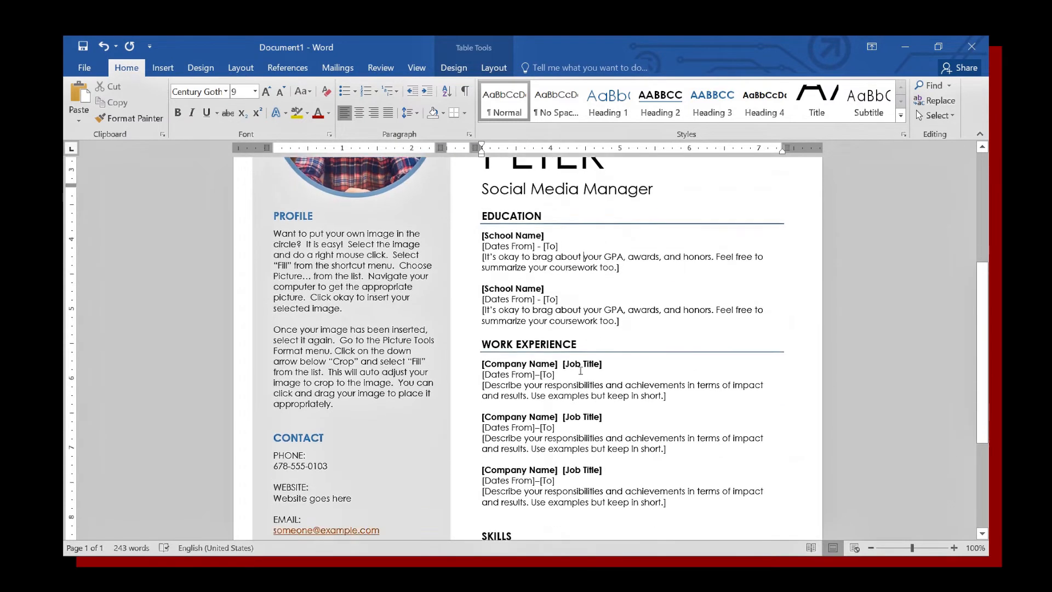
pyautogui.scroll(3, 581, 369)
pyautogui.scroll(1, 556, 414)
pyautogui.scroll(-1, 552, 437)
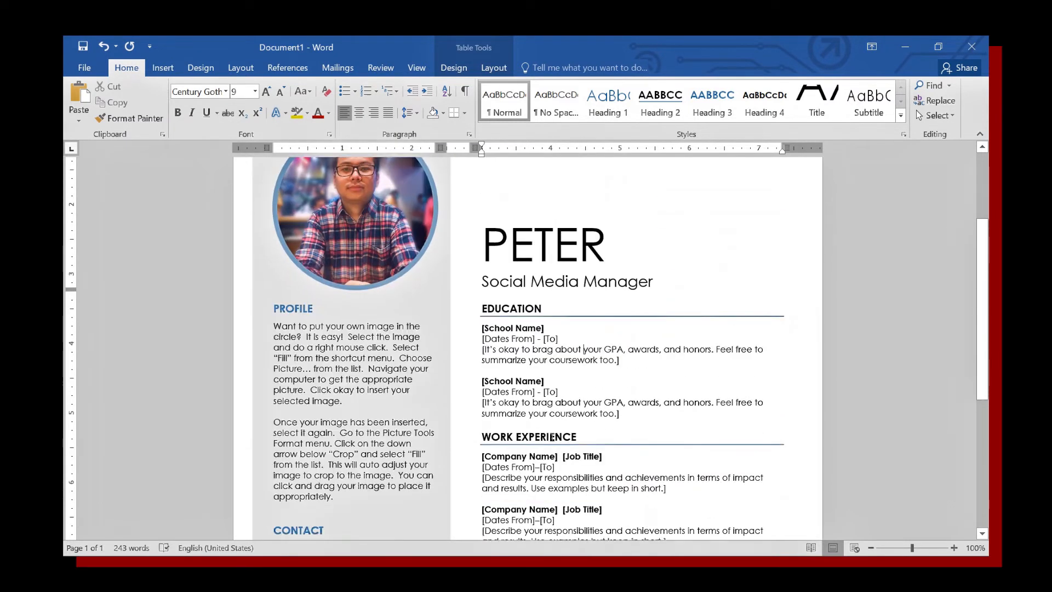
pyautogui.scroll(1, 552, 434)
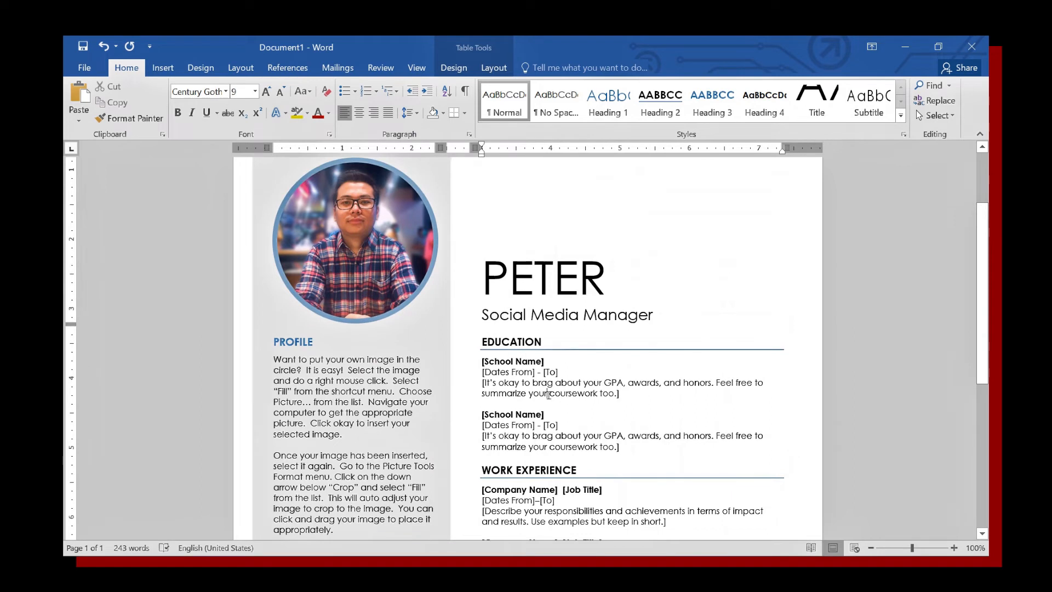
# Make the first education entry read Yangon with B.A (English) replacing dates and description.
pyautogui.tripleClick(511, 363)
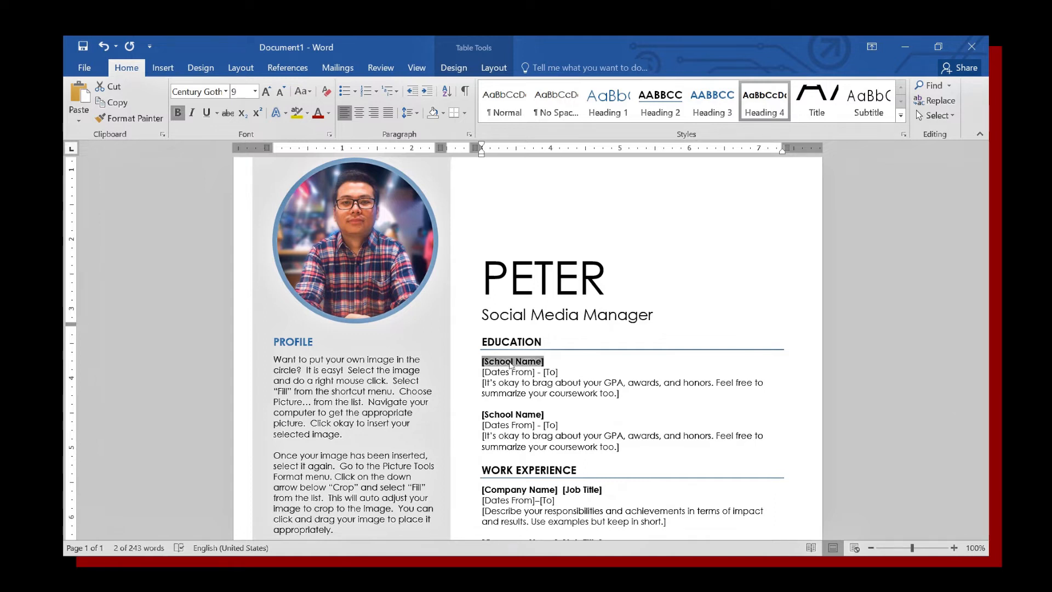
pyautogui.write('Yang')
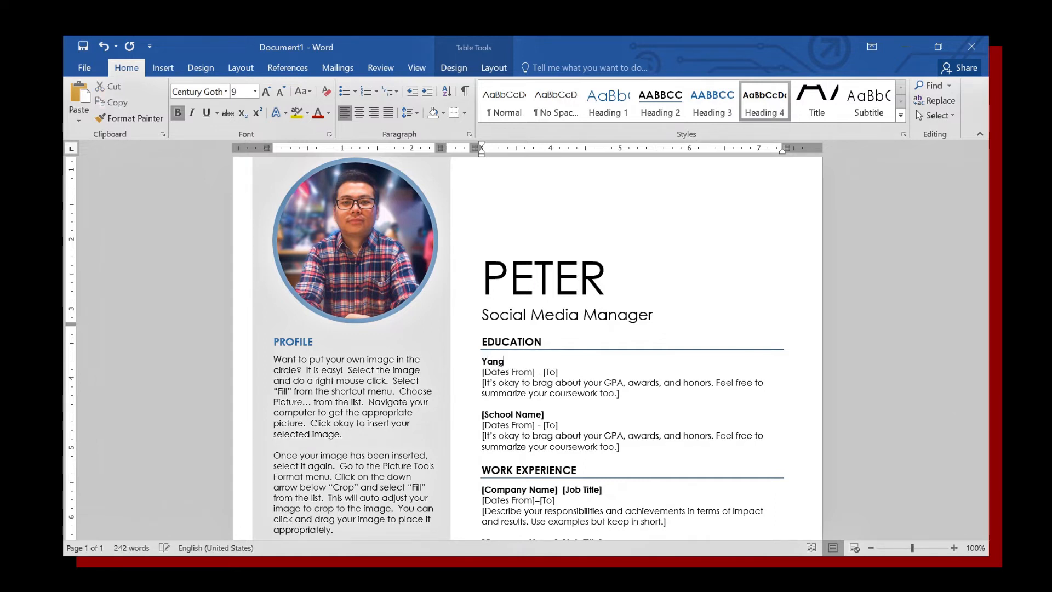
pyautogui.write('on')
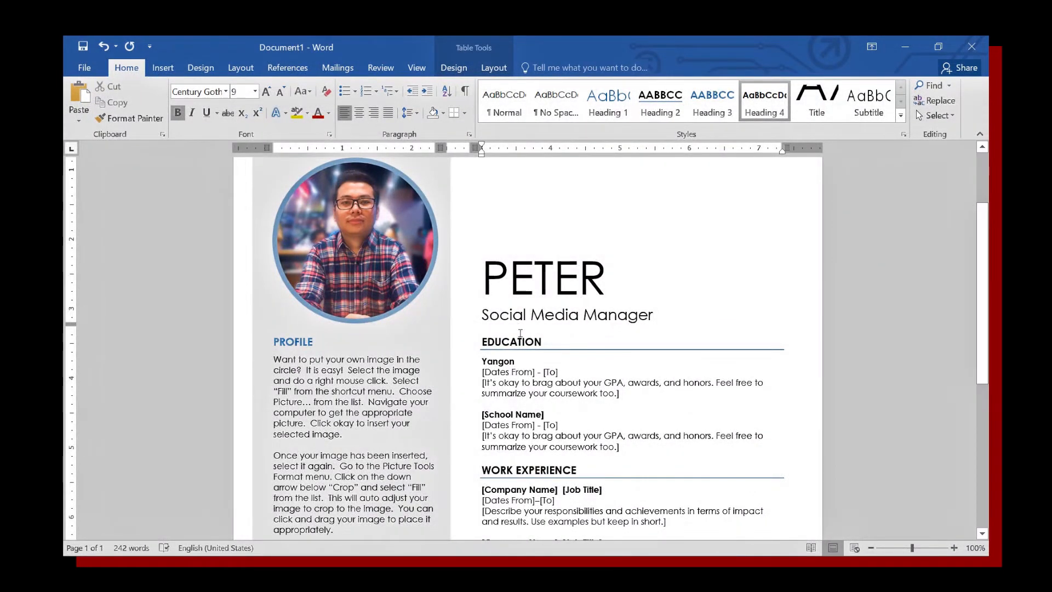
pyautogui.scroll(-1, 521, 334)
pyautogui.click(541, 349)
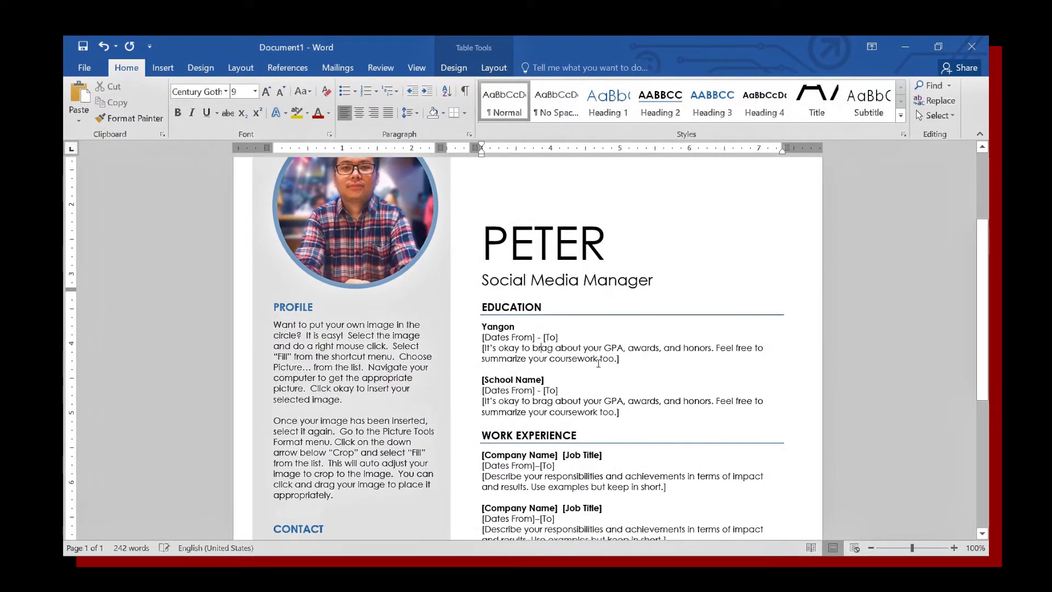
pyautogui.doubleClick(567, 349)
pyautogui.click(617, 359)
pyautogui.moveTo(617, 359); pyautogui.dragTo(503, 338)
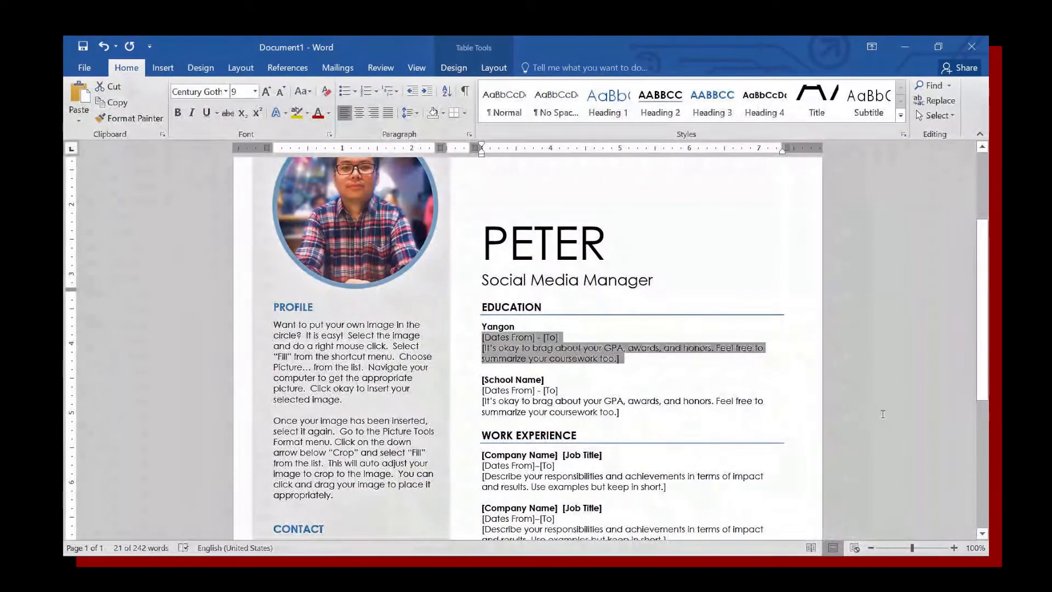
pyautogui.write('B.A')
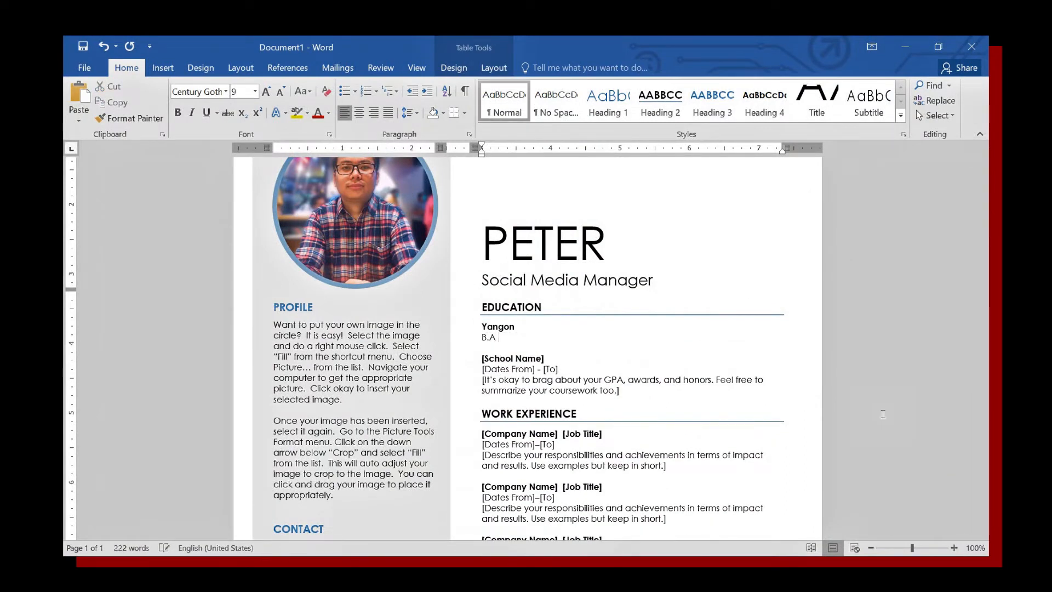
pyautogui.write(' (English)')
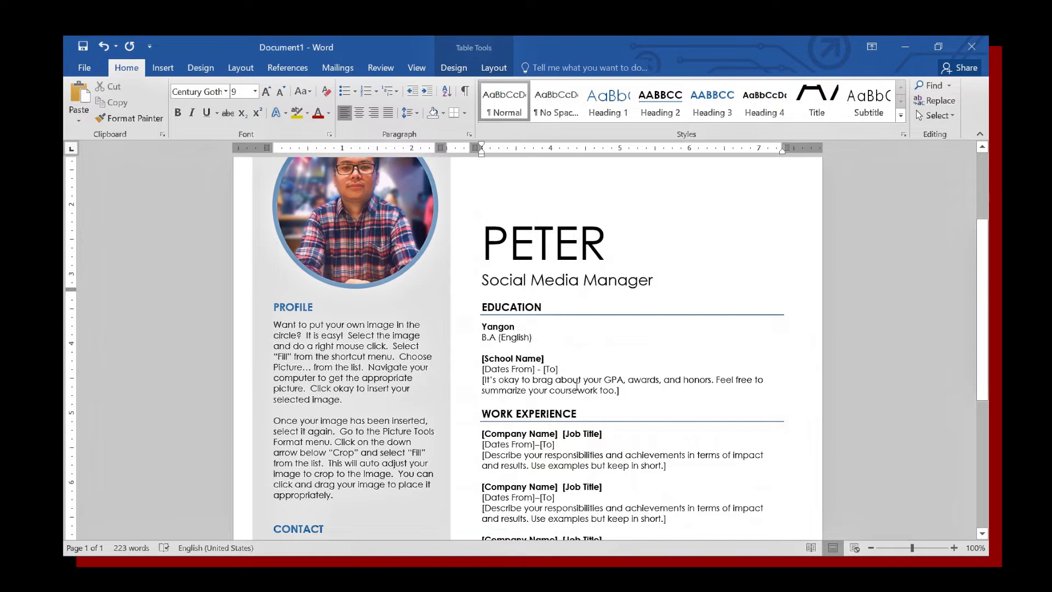
# Delete the second school entry's description, dates and [School Name] placeholder.
pyautogui.click(614, 398)
pyautogui.press('Delete')
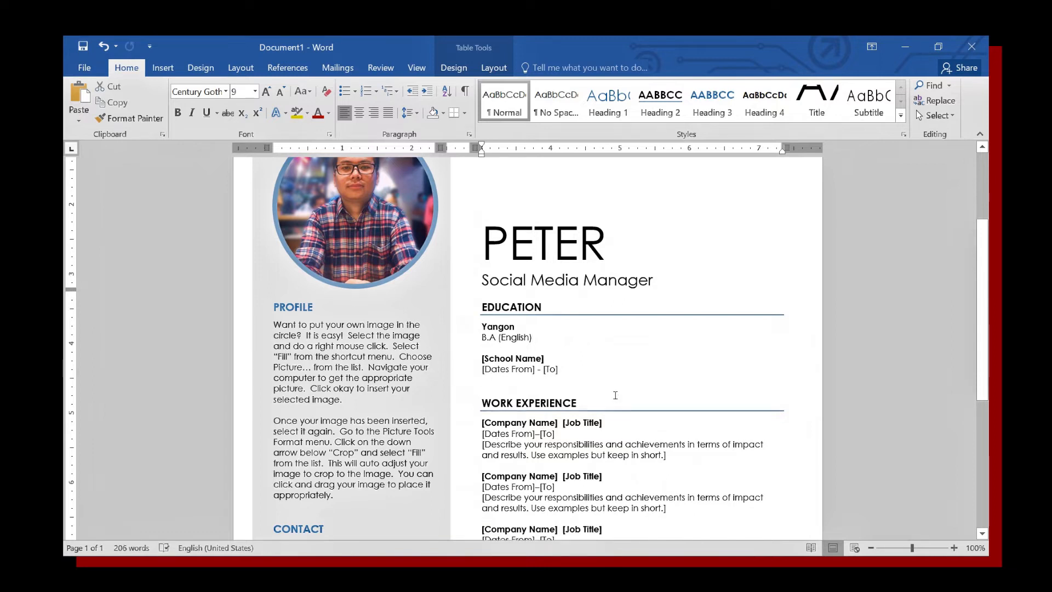
pyautogui.press('BackSpace')
pyautogui.press('BackSpace')
pyautogui.press('BackSpace')
pyautogui.press('BackSpace')
pyautogui.press('BackSpace')
pyautogui.press('BackSpace')
pyautogui.press('BackSpace')
pyautogui.press('BackSpace')
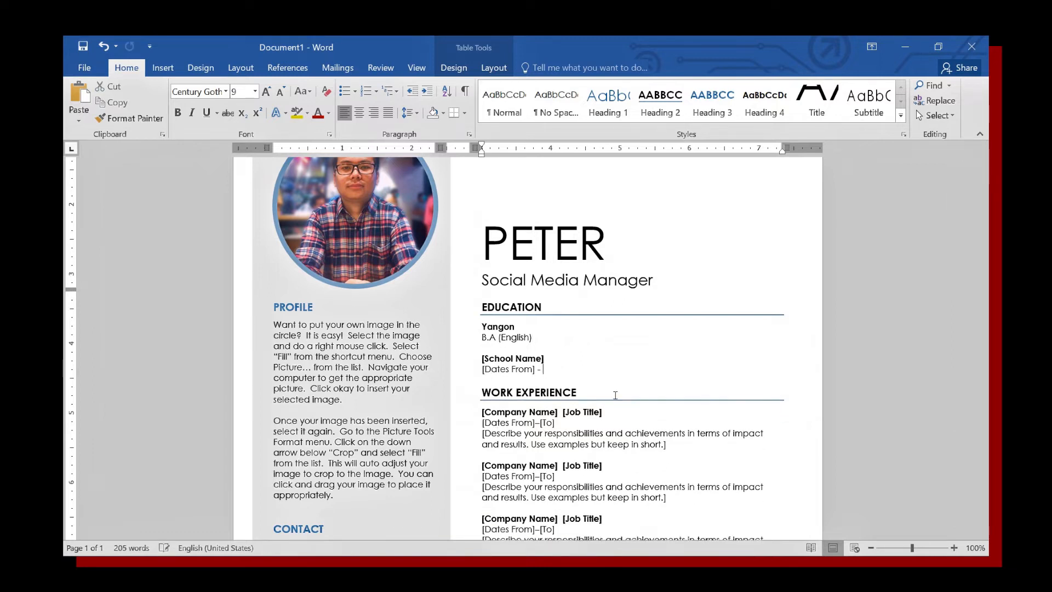
pyautogui.press('BackSpace')
pyautogui.hotkey('shift', 'Home')
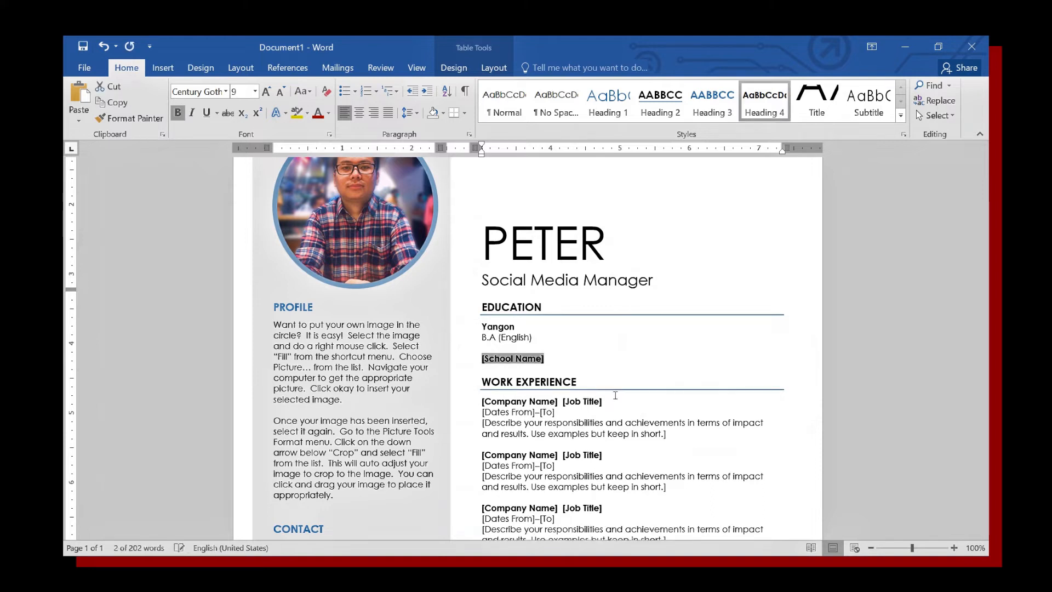
pyautogui.press('BackSpace')
pyautogui.scroll(-3, 617, 398)
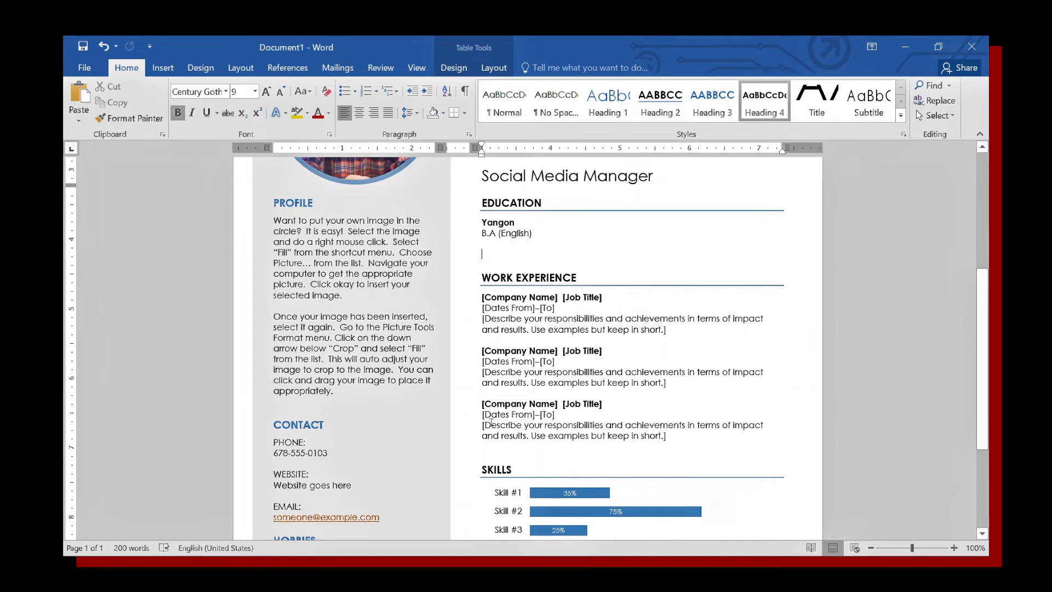
# Set the first job's company to Idea Master Myanmar and title to Graphic Designer.
pyautogui.click(531, 301)
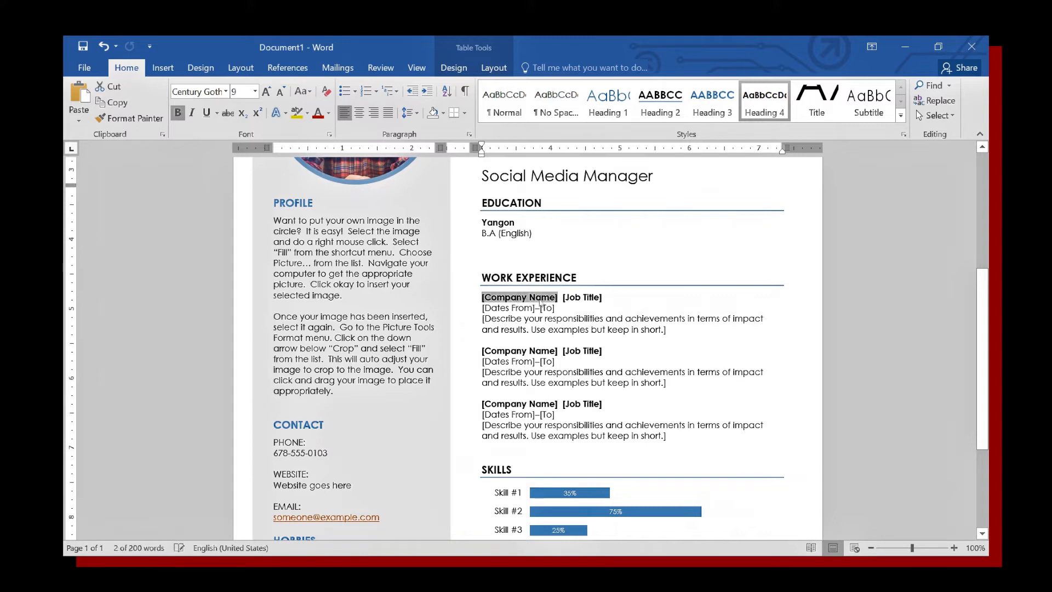
pyautogui.click(587, 297)
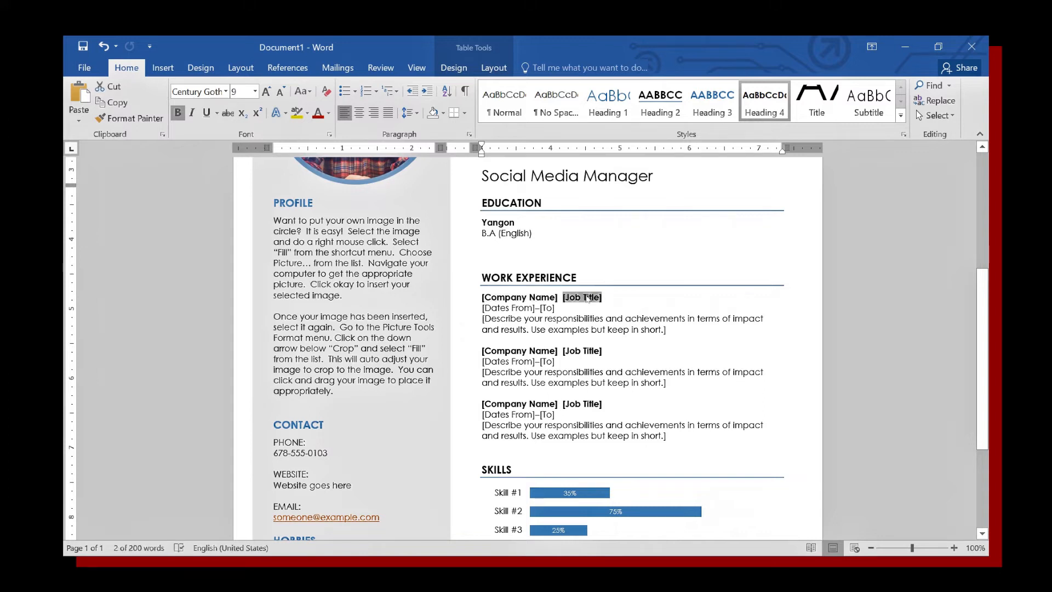
pyautogui.click(507, 308)
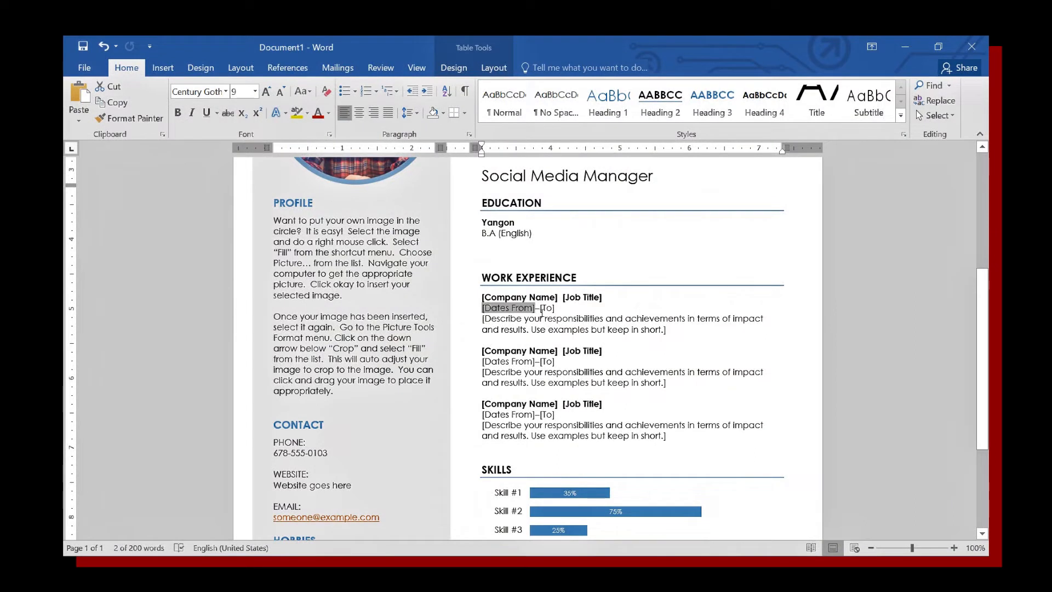
pyautogui.click(590, 326)
pyautogui.click(514, 299)
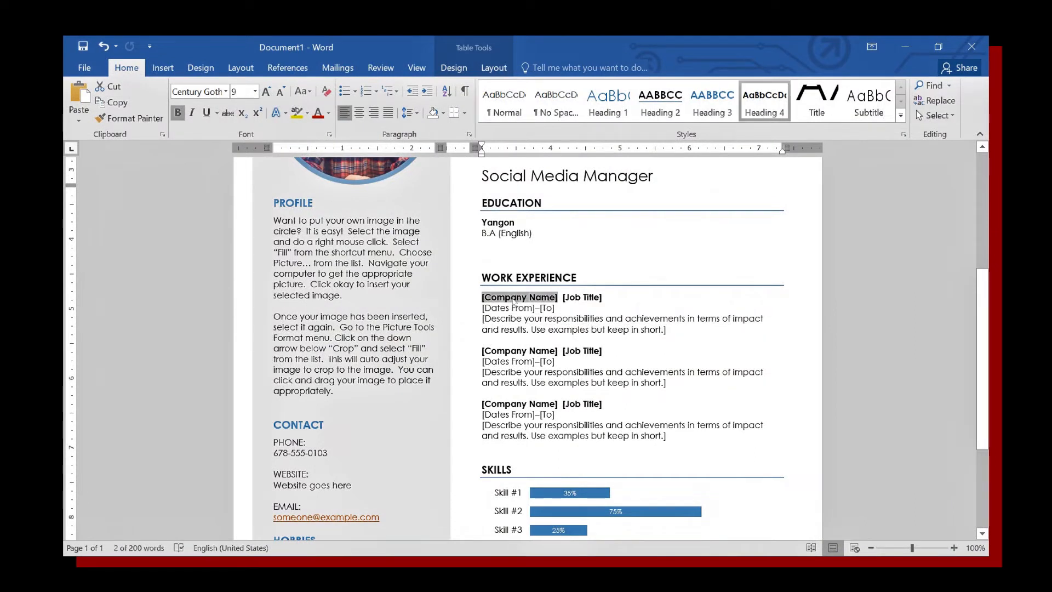
pyautogui.write('Idea')
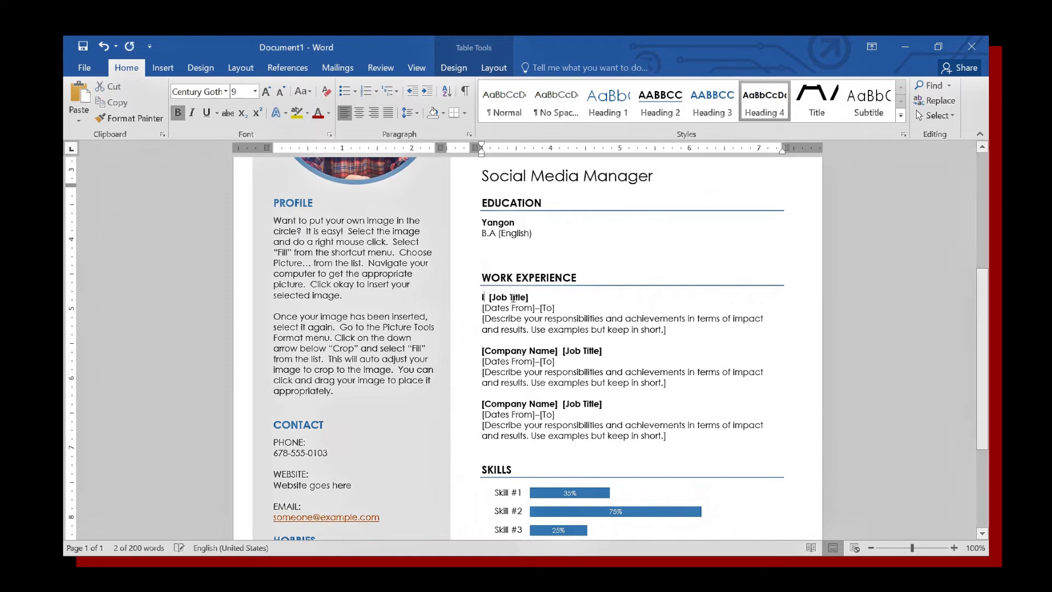
pyautogui.write(' Master')
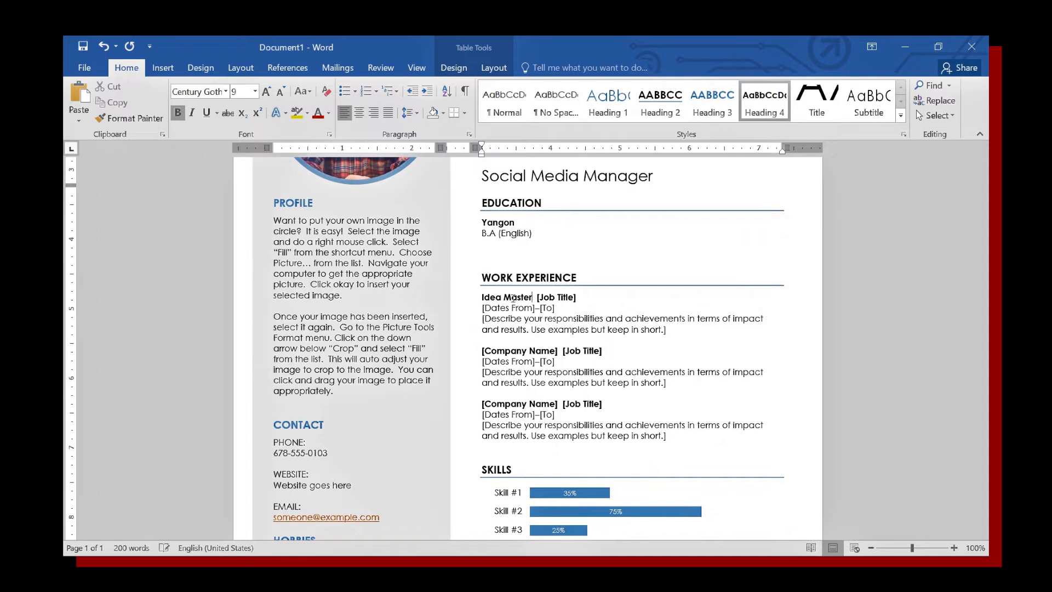
pyautogui.write(' Myanmar')
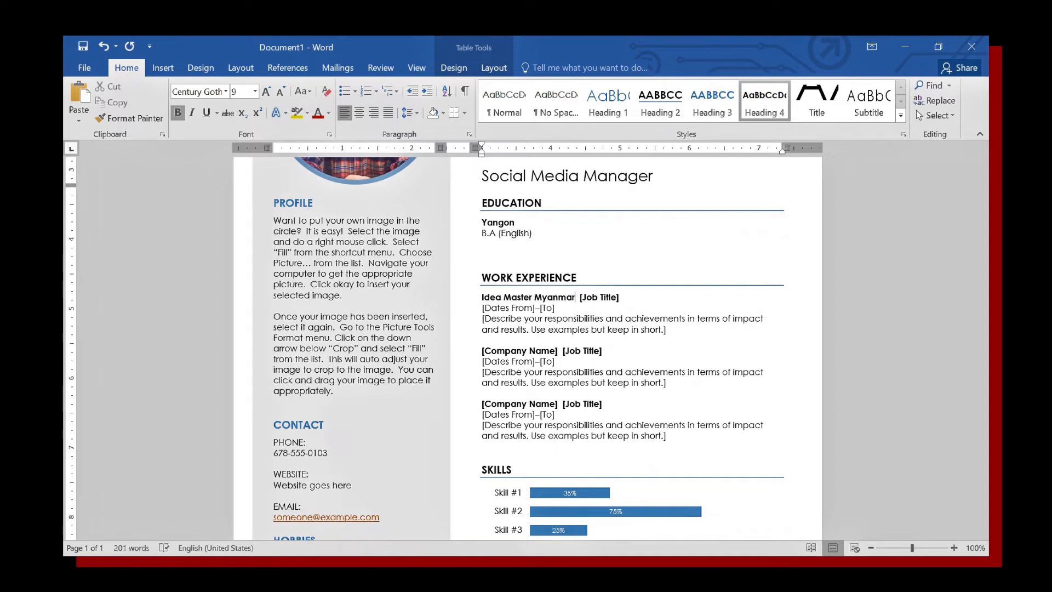
pyautogui.click(599, 298)
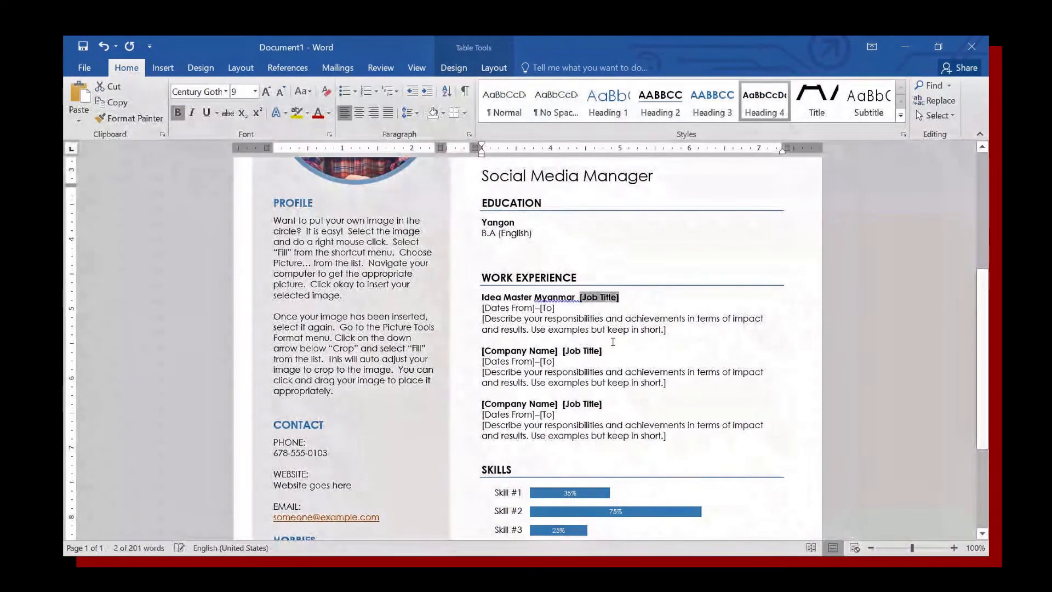
pyautogui.write('Gra')
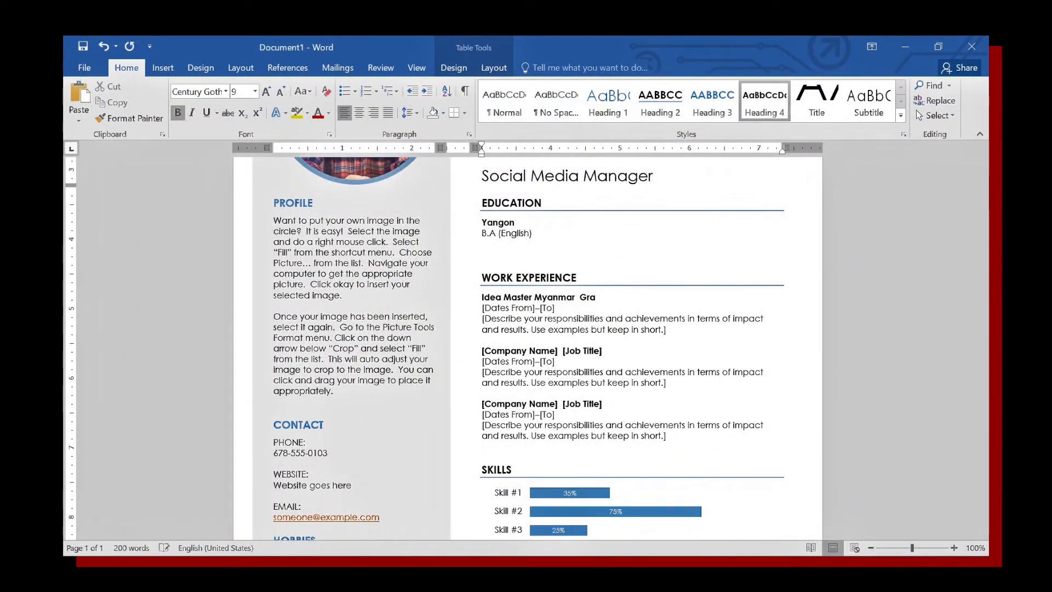
pyautogui.write('phic')
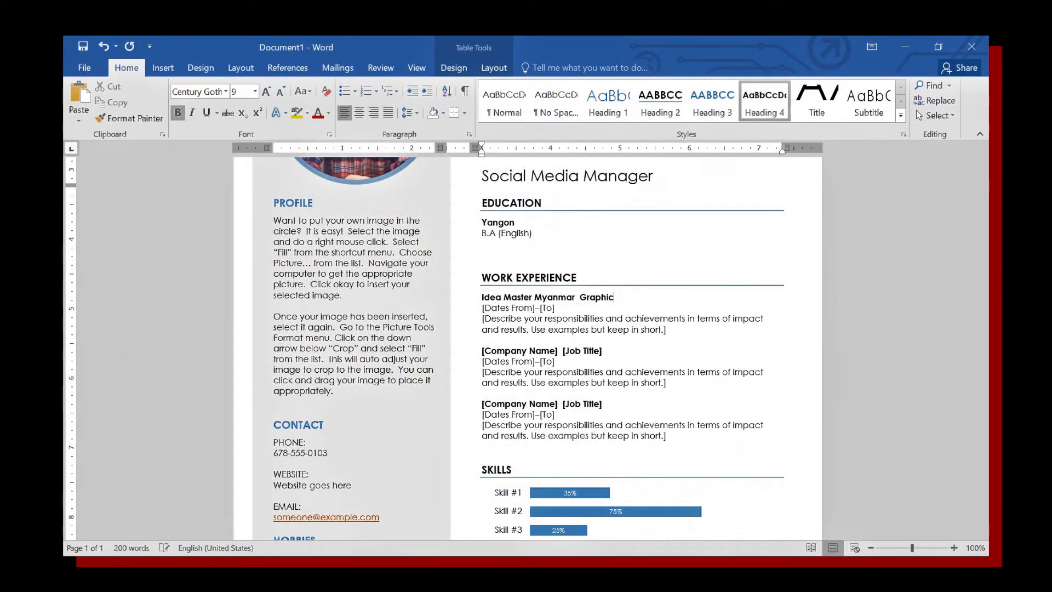
pyautogui.write(' Designer')
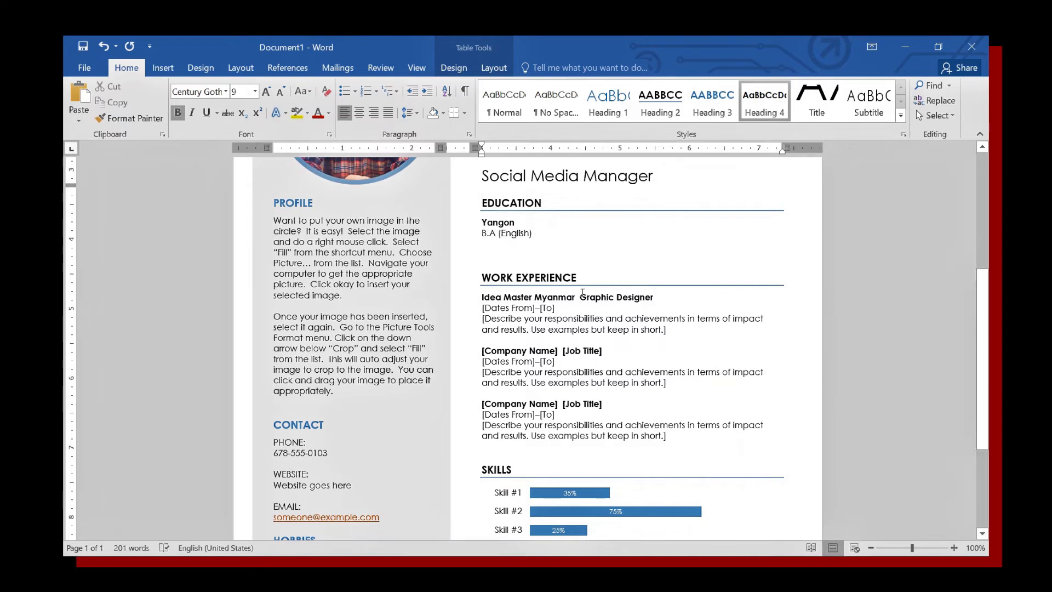
pyautogui.write('-')
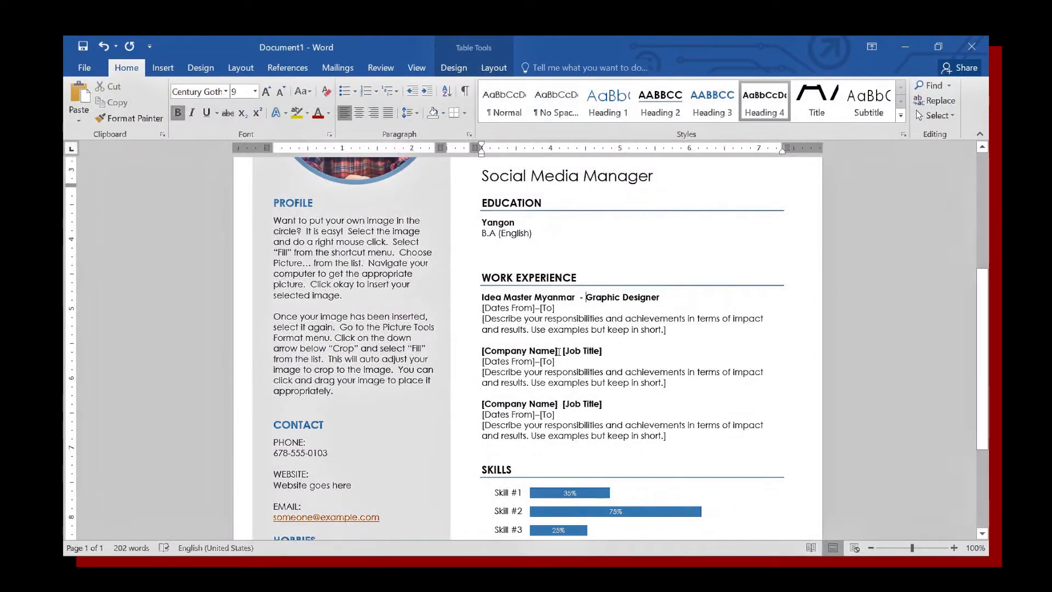
# Date the first work experience entry 2020–2022.
pyautogui.click(514, 308)
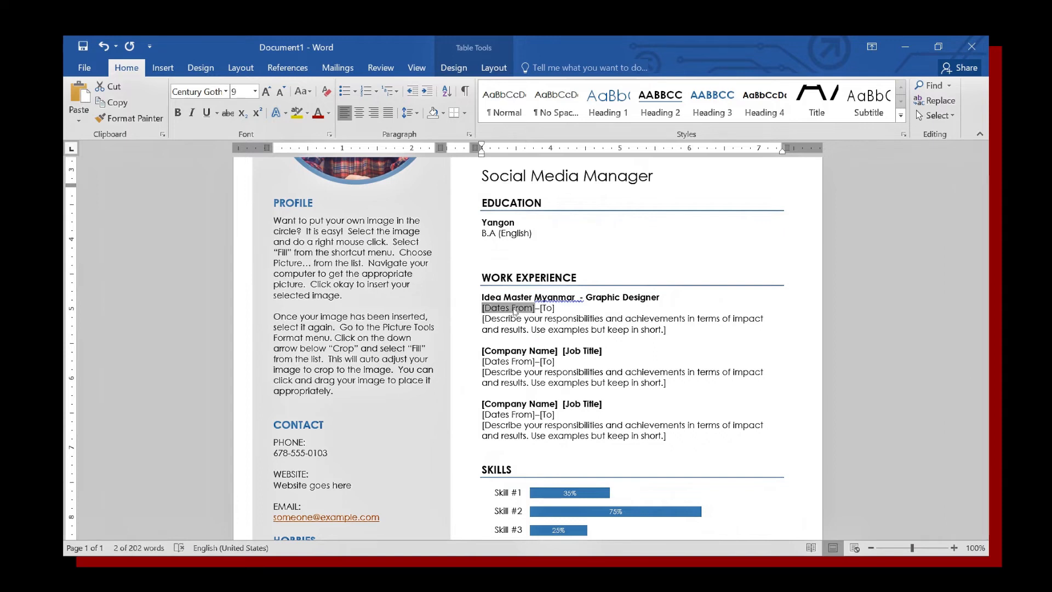
pyautogui.write('2020')
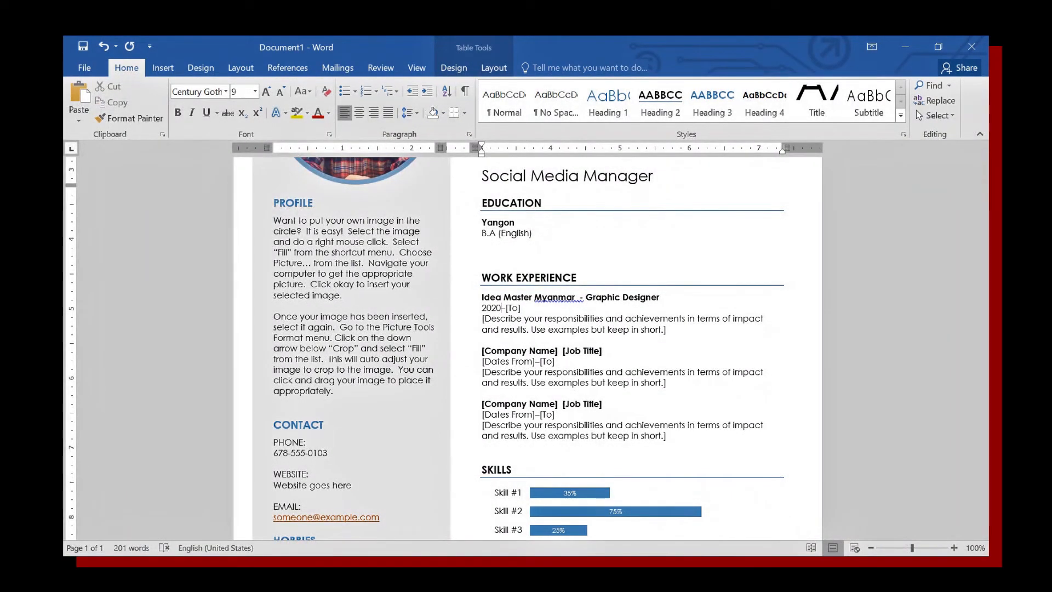
pyautogui.click(514, 308)
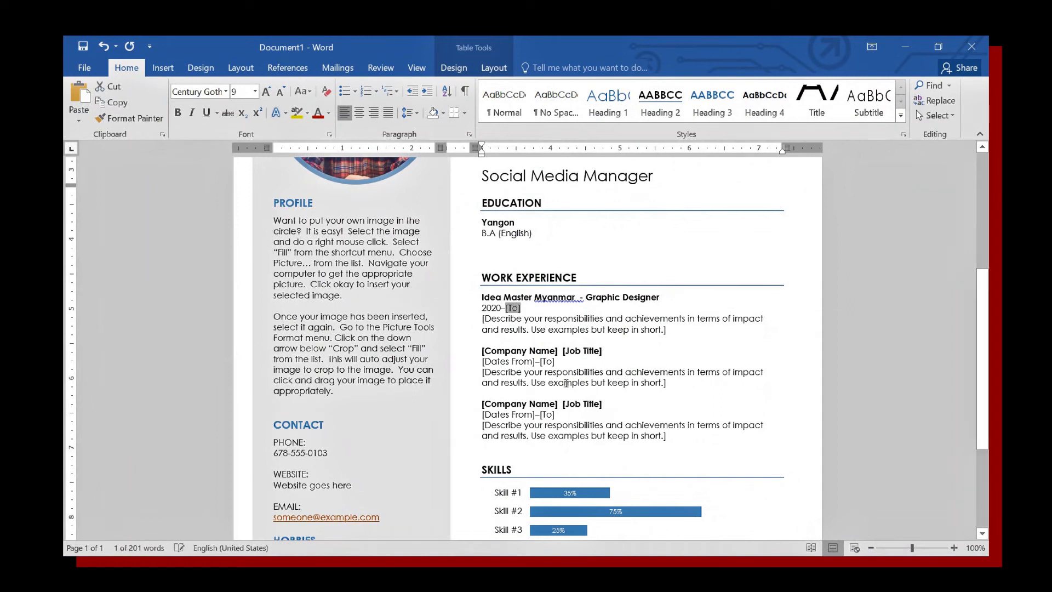
pyautogui.write('2022')
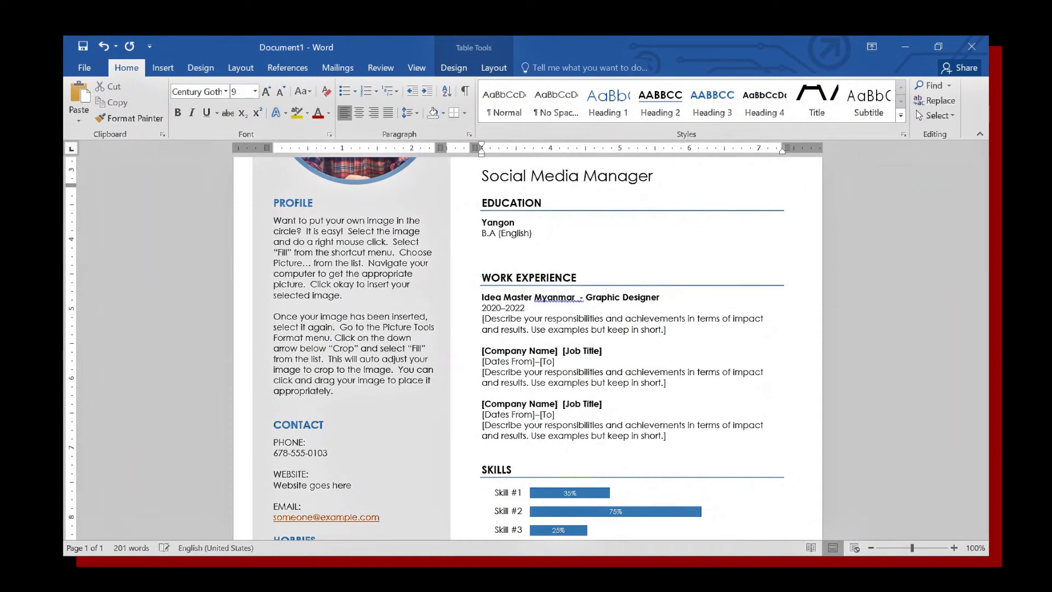
pyautogui.click(561, 331)
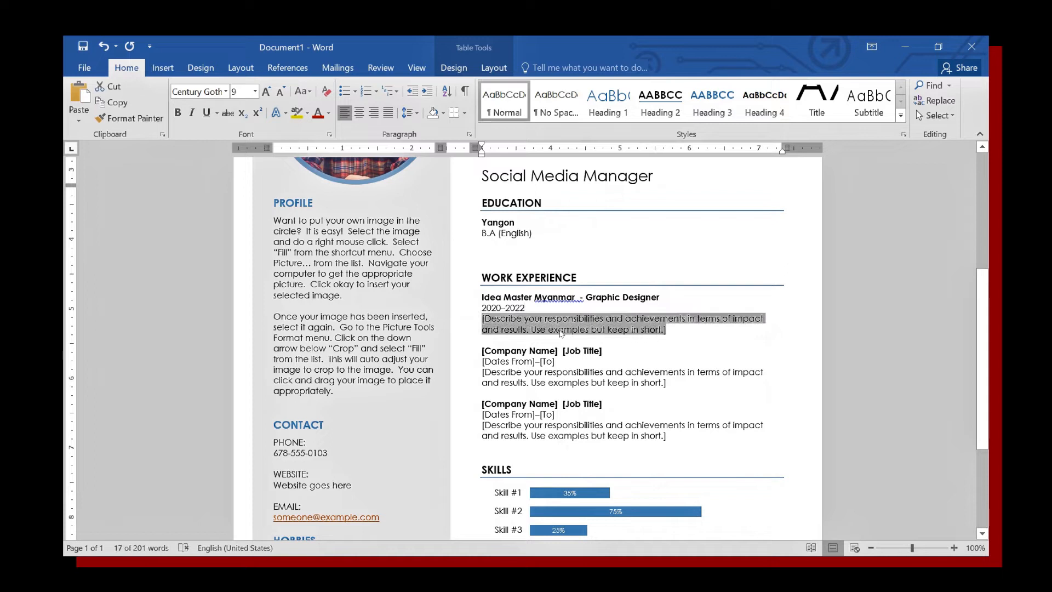
# Delete the responsibilities description placeholder under each of the three work entries.
pyautogui.press('Delete')
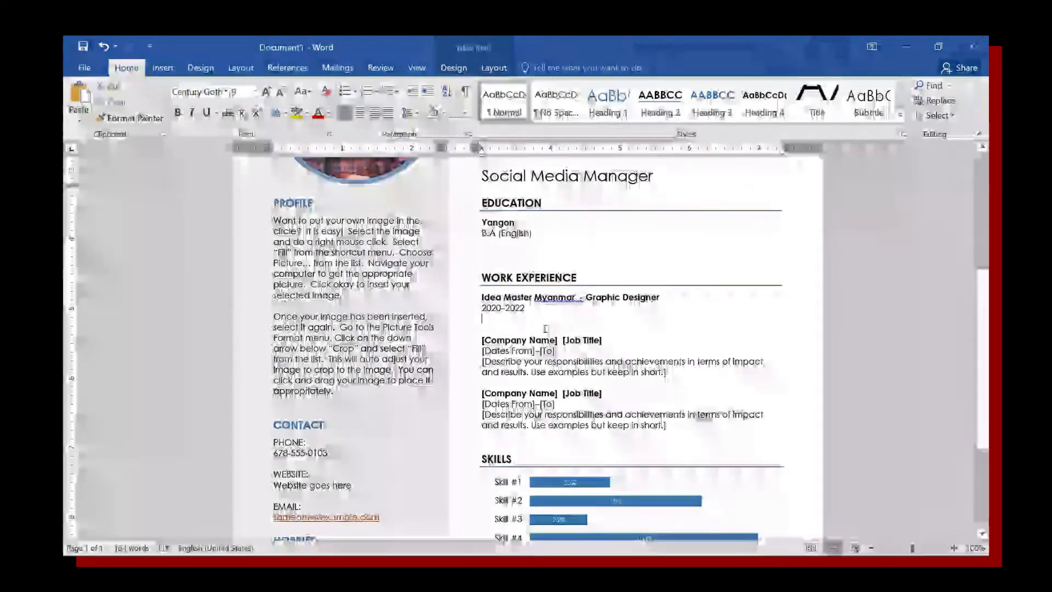
pyautogui.scroll(-1, 524, 307)
pyautogui.click(524, 307)
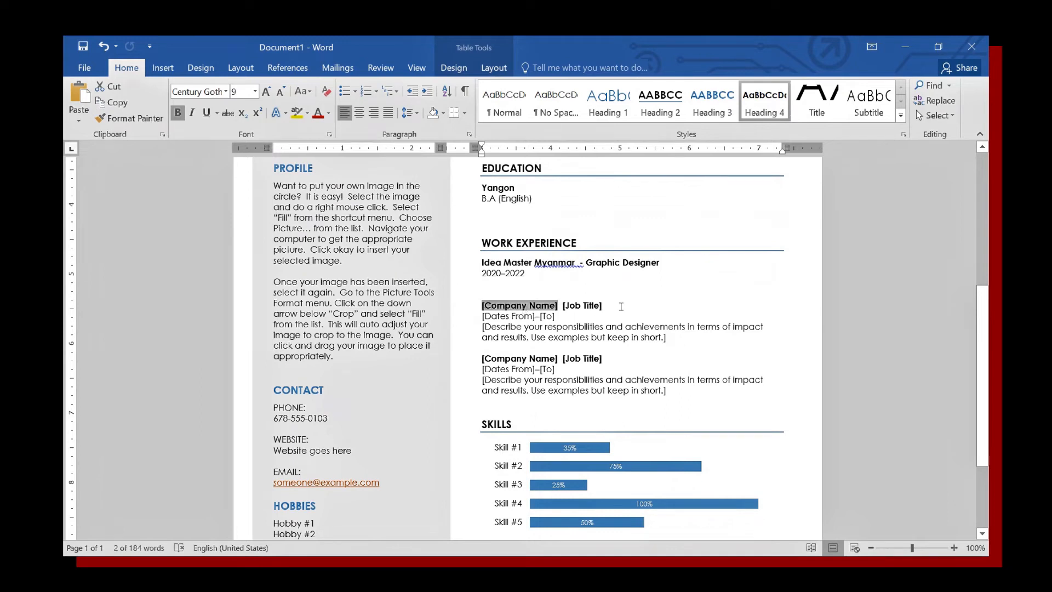
pyautogui.click(586, 309)
pyautogui.click(513, 318)
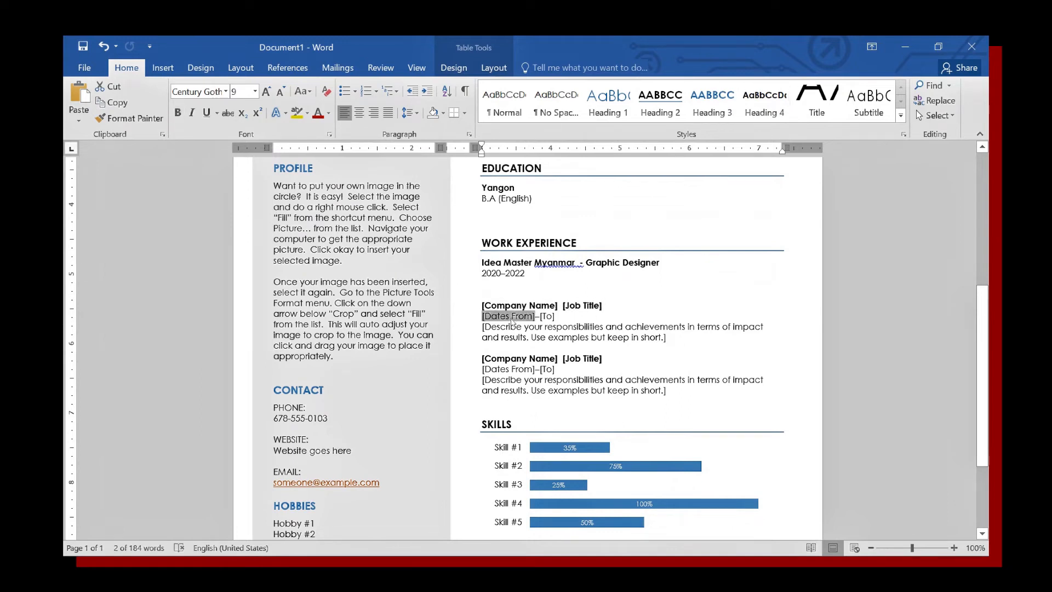
pyautogui.click(543, 338)
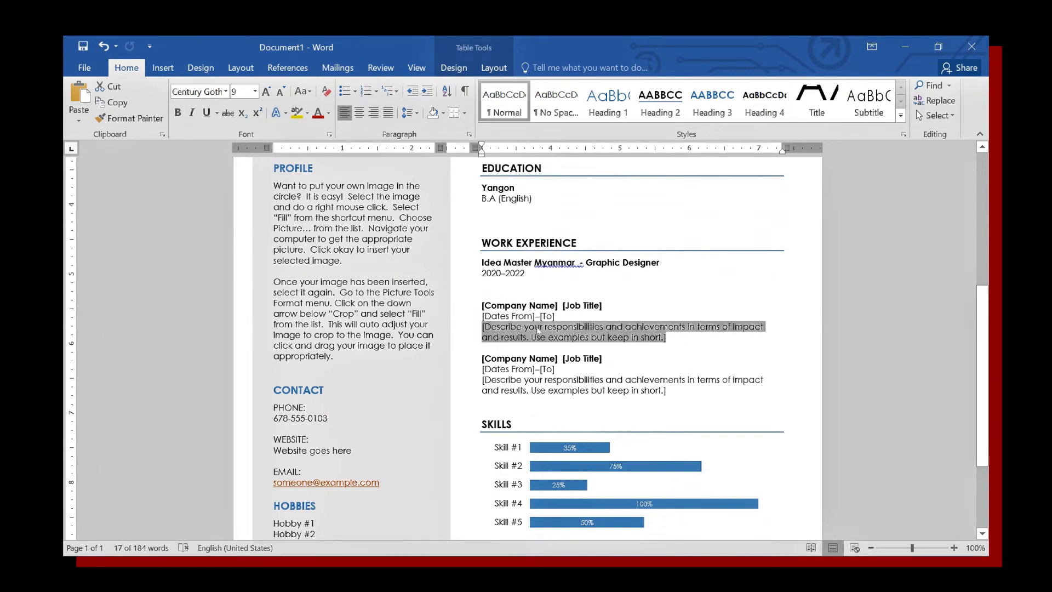
pyautogui.press('Delete')
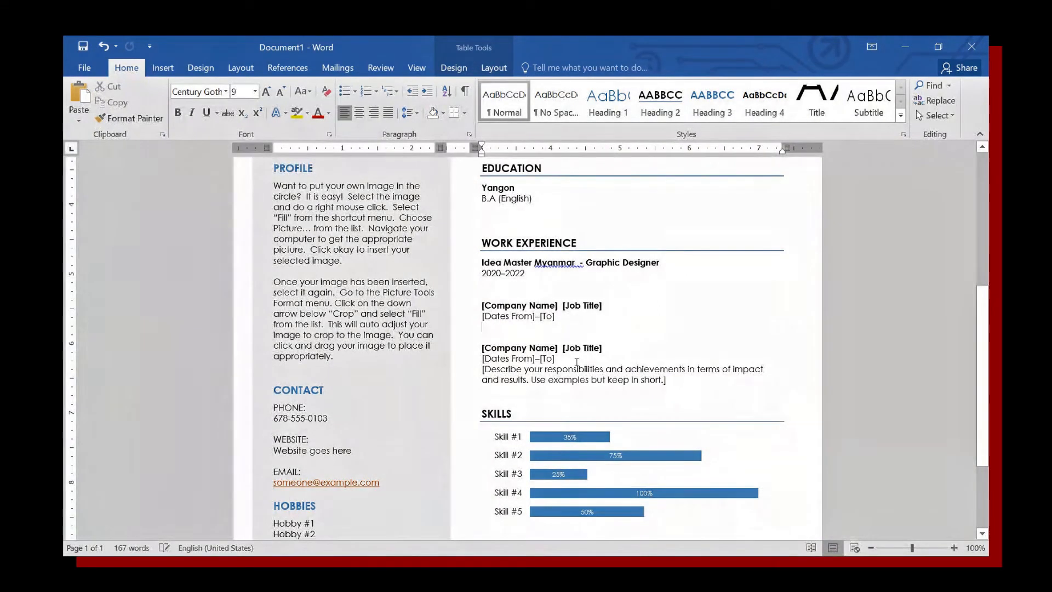
pyautogui.click(556, 378)
pyautogui.press('Delete')
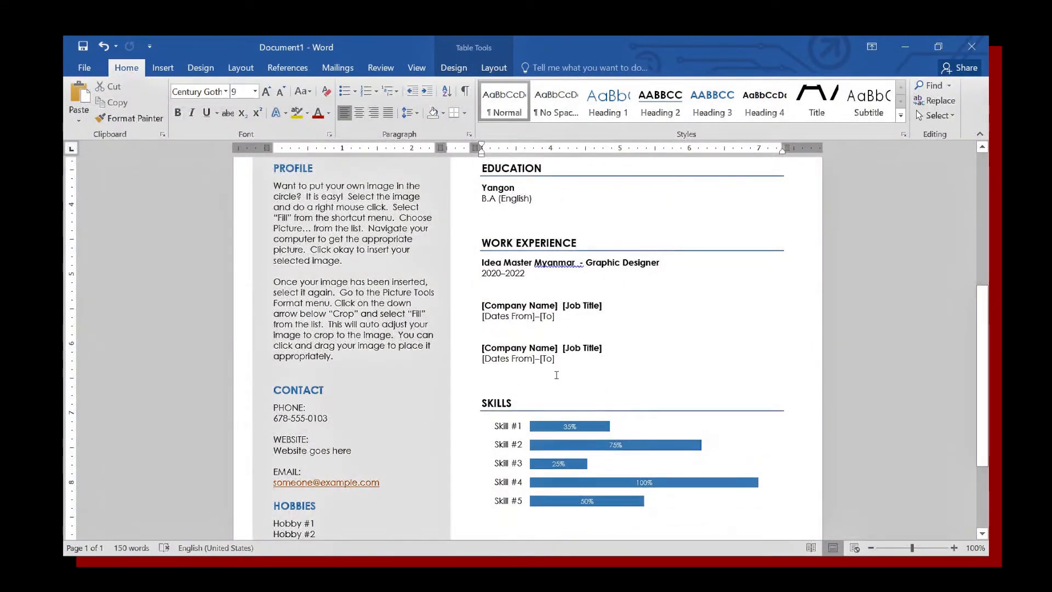
pyautogui.scroll(-3, 539, 368)
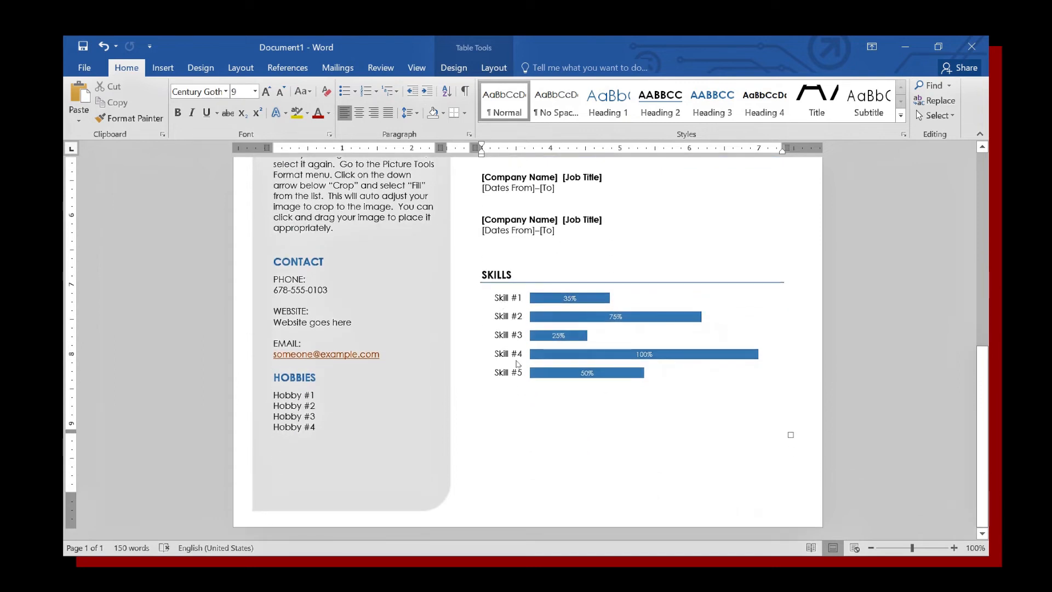
pyautogui.moveTo(550, 360)
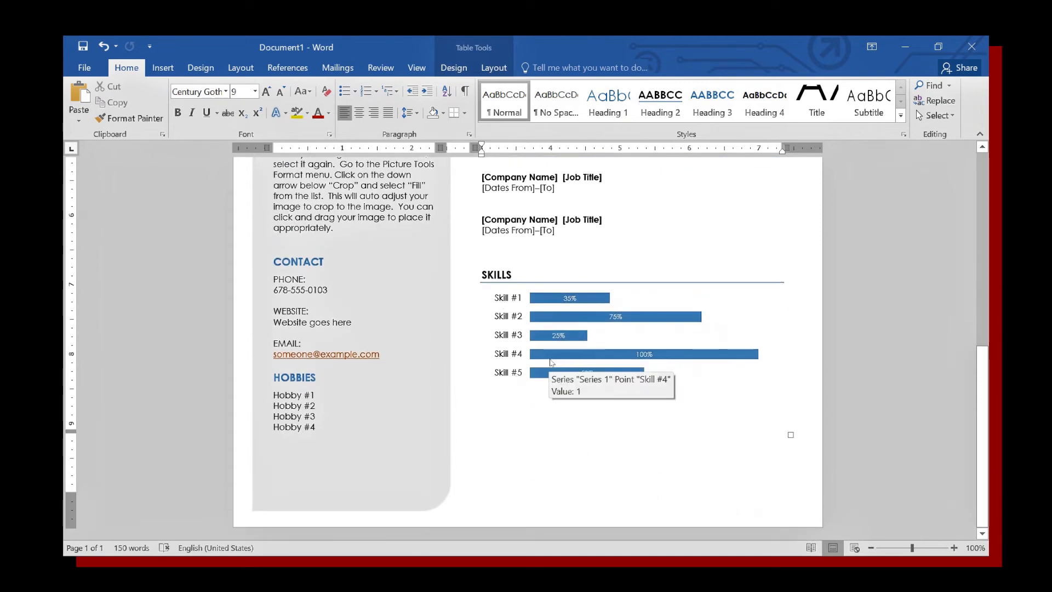
pyautogui.scroll(2, 550, 362)
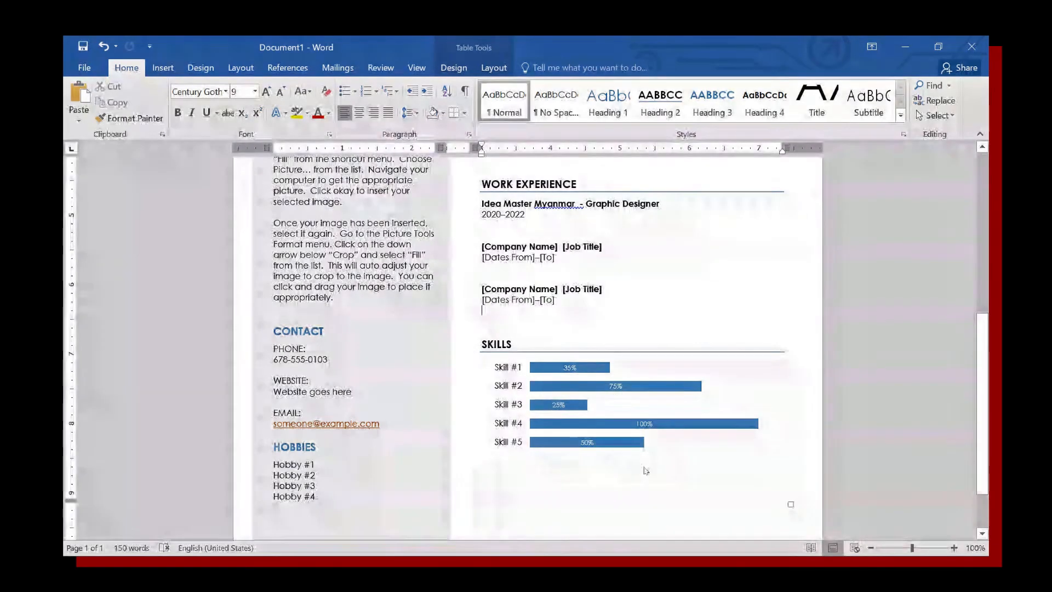
pyautogui.click(508, 370)
# Edit the skills chart data, setting the first skill to Word at 0.9.
pyautogui.rightClick(509, 368)
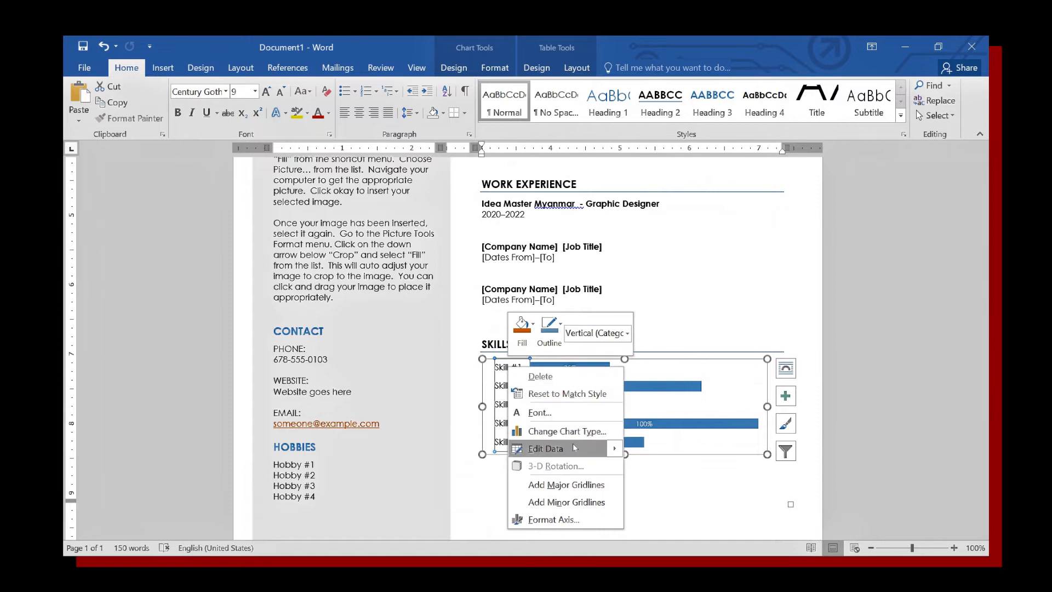
pyautogui.moveTo(573, 447)
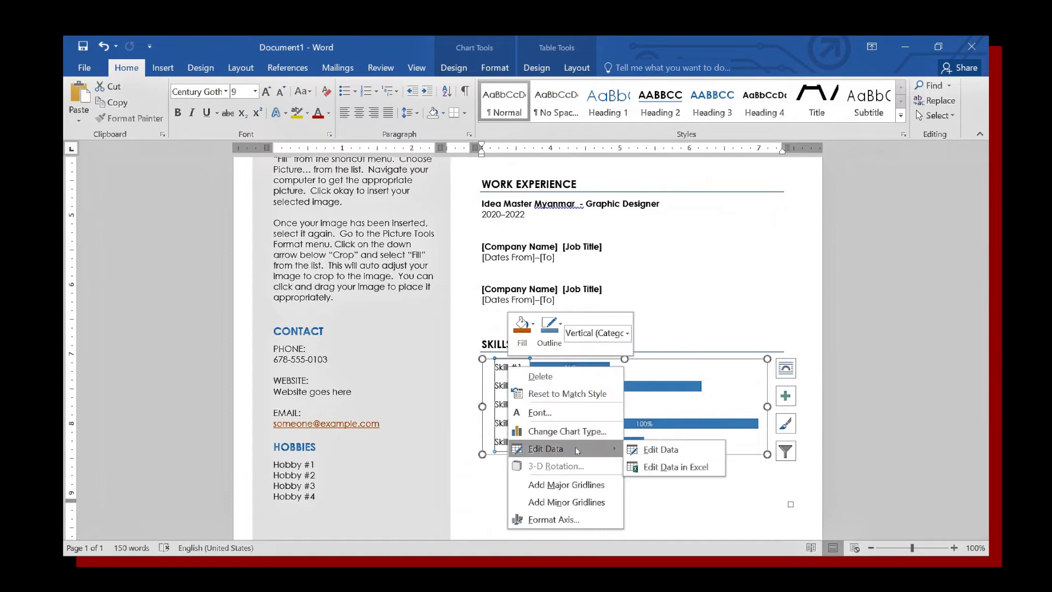
pyautogui.click(656, 451)
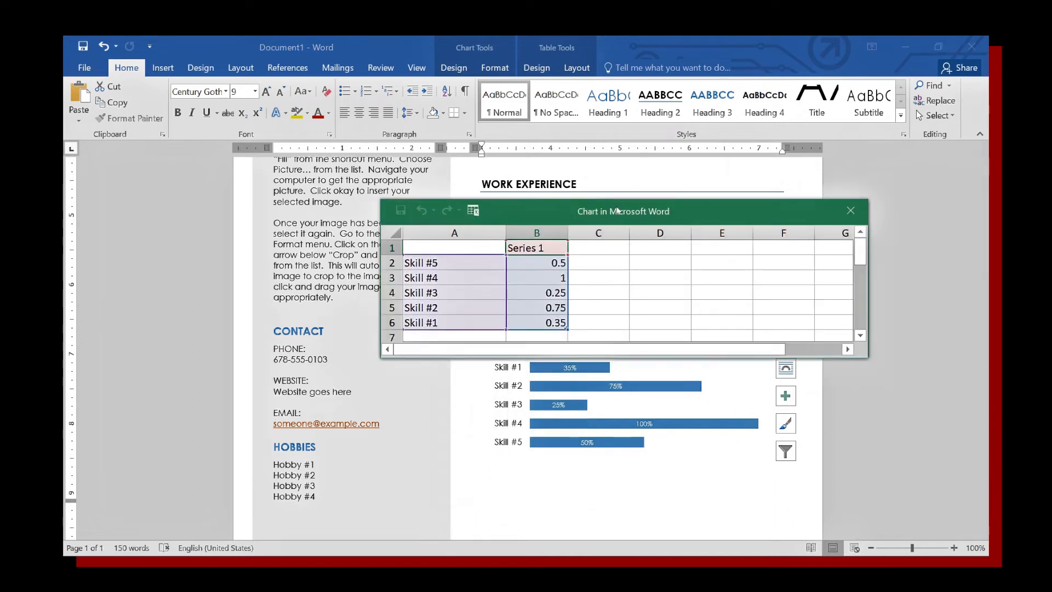
pyautogui.moveTo(617, 210); pyautogui.dragTo(612, 177)
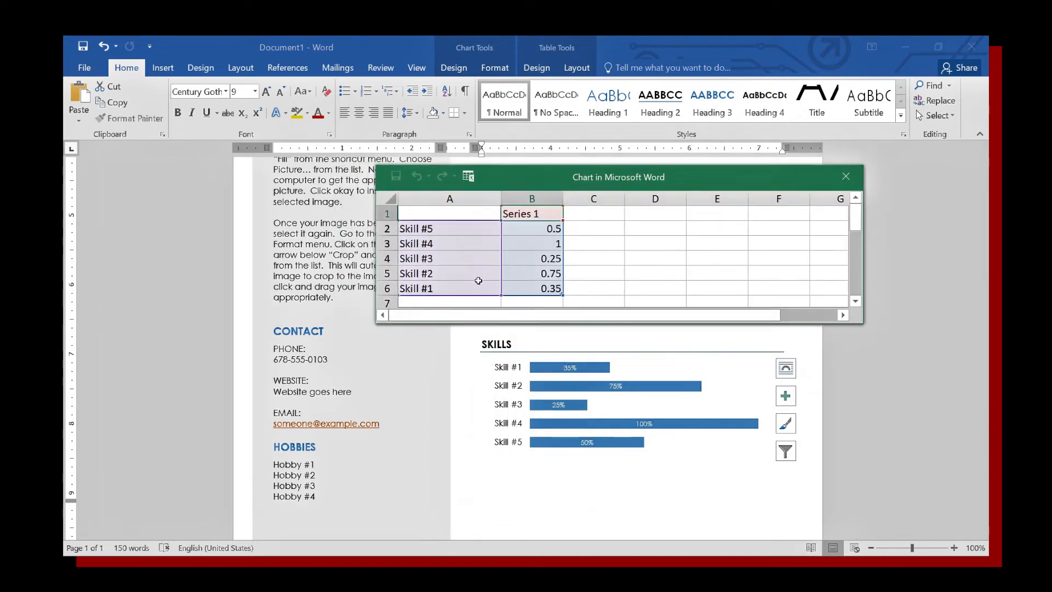
pyautogui.click(444, 292)
pyautogui.write('Word')
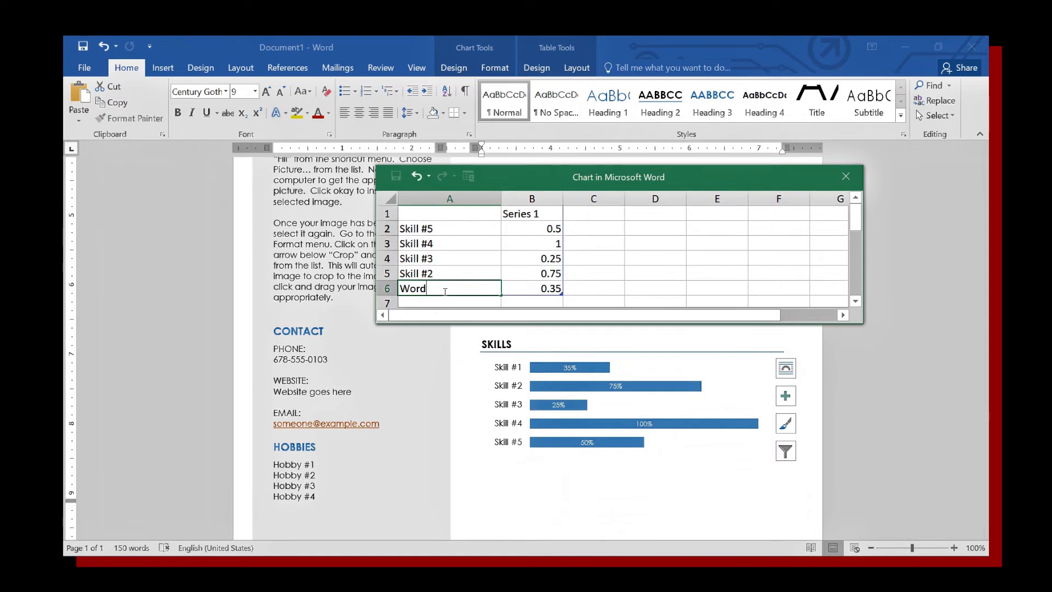
pyautogui.press('Tab')
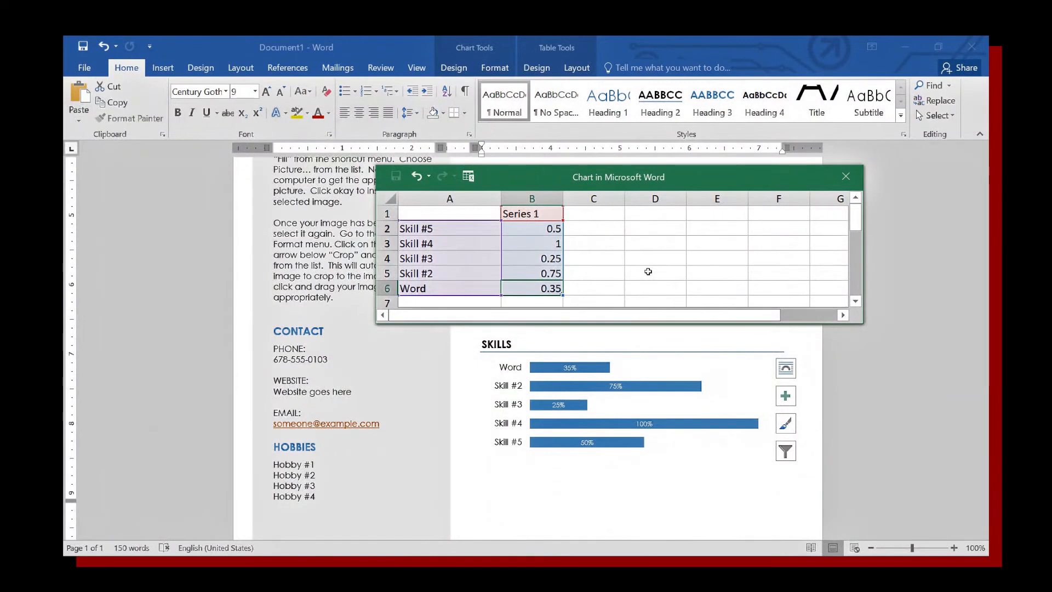
pyautogui.write('0.')
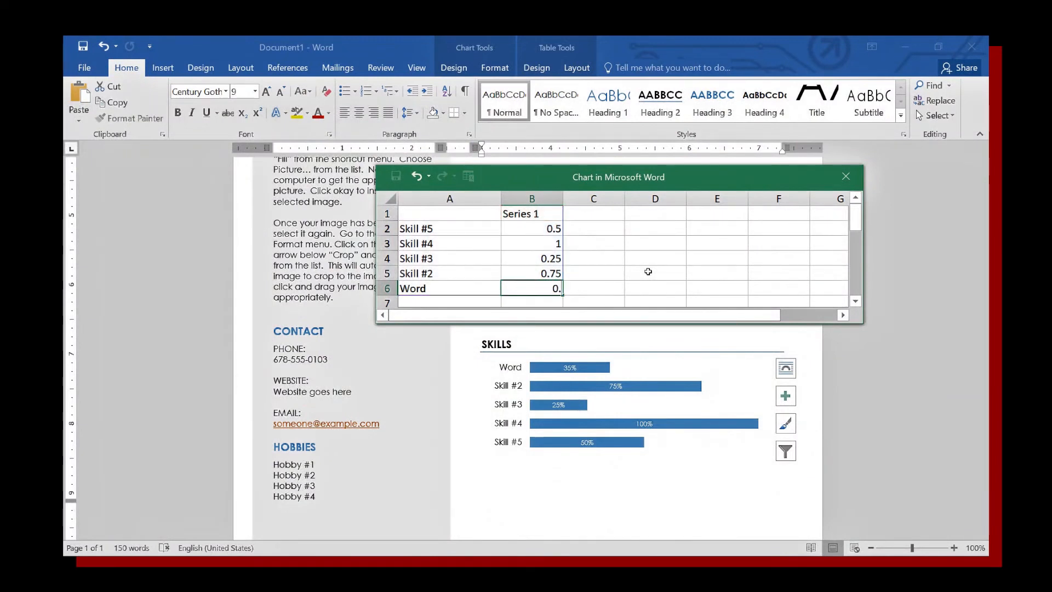
pyautogui.write('9')
pyautogui.click(543, 273)
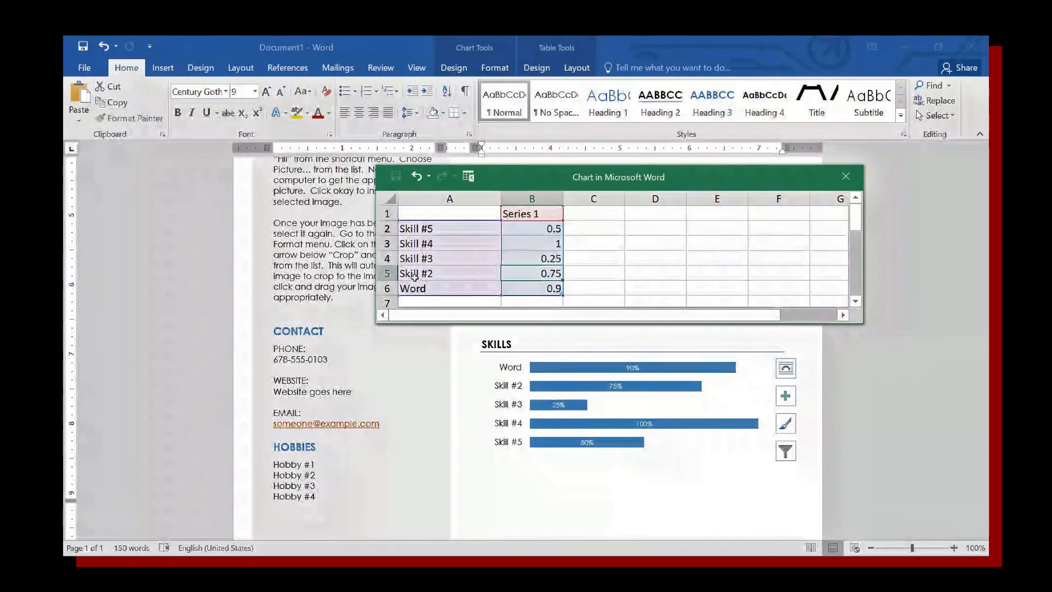
# Set Excel to 0.8 and rename Skill #3 to Photoshop at 0.7.
pyautogui.press('Left')
pyautogui.write('xcel')
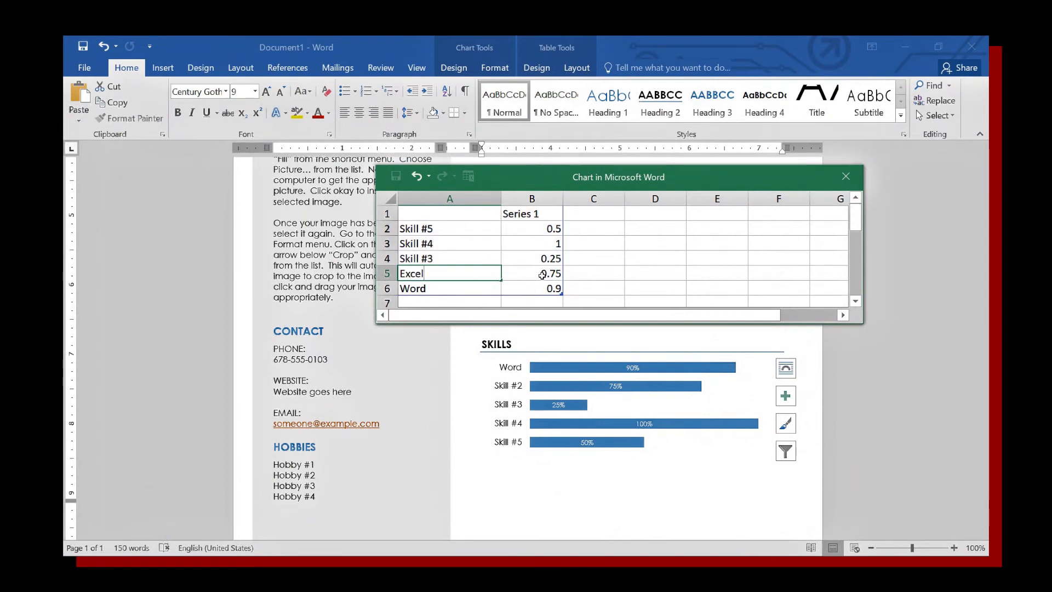
pyautogui.press('Tab')
pyautogui.write('0.')
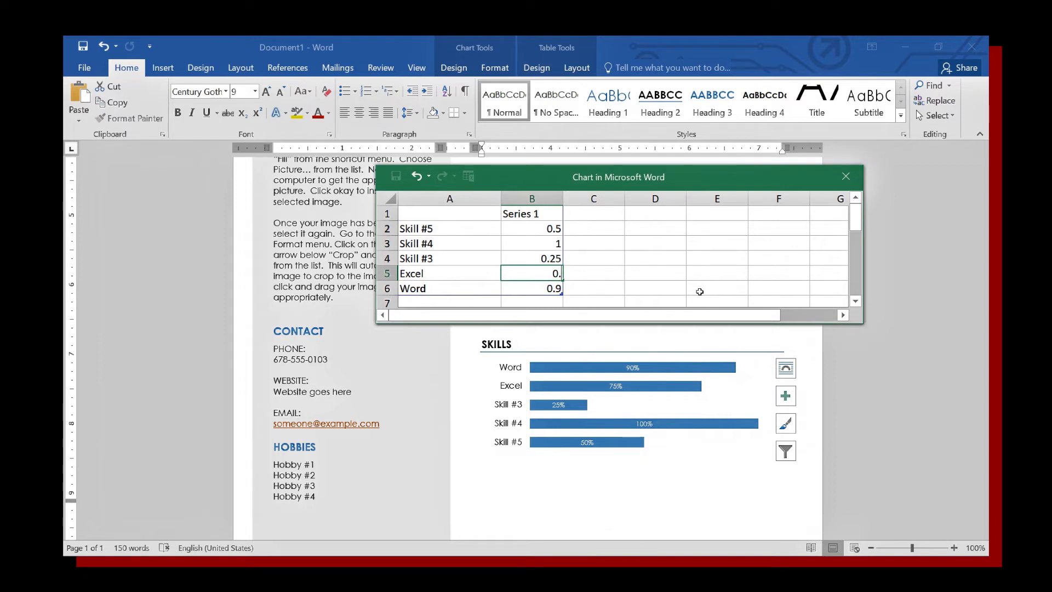
pyautogui.write('8')
pyautogui.click(558, 262)
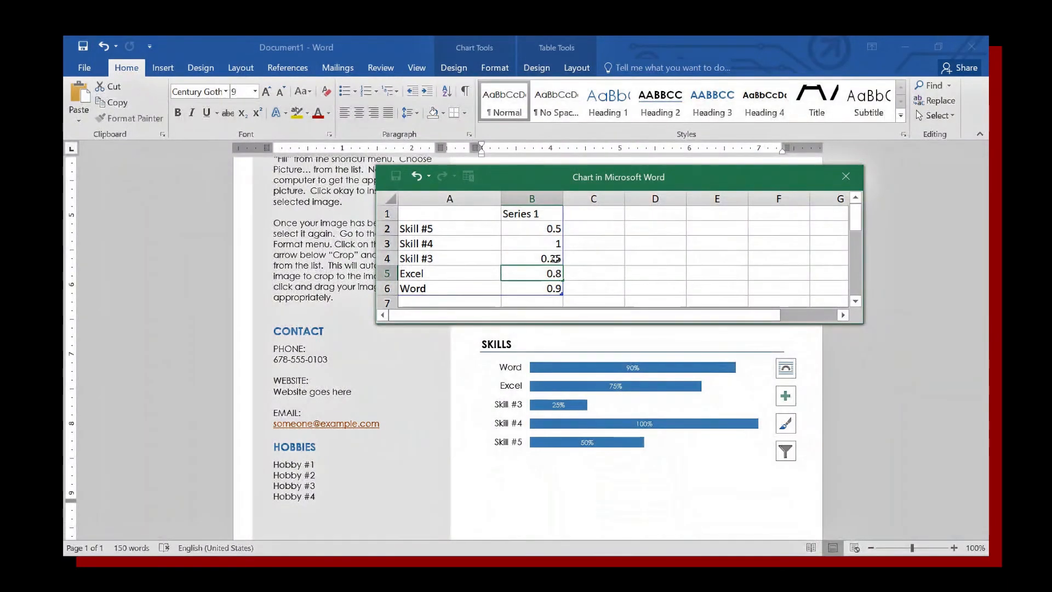
pyautogui.click(422, 262)
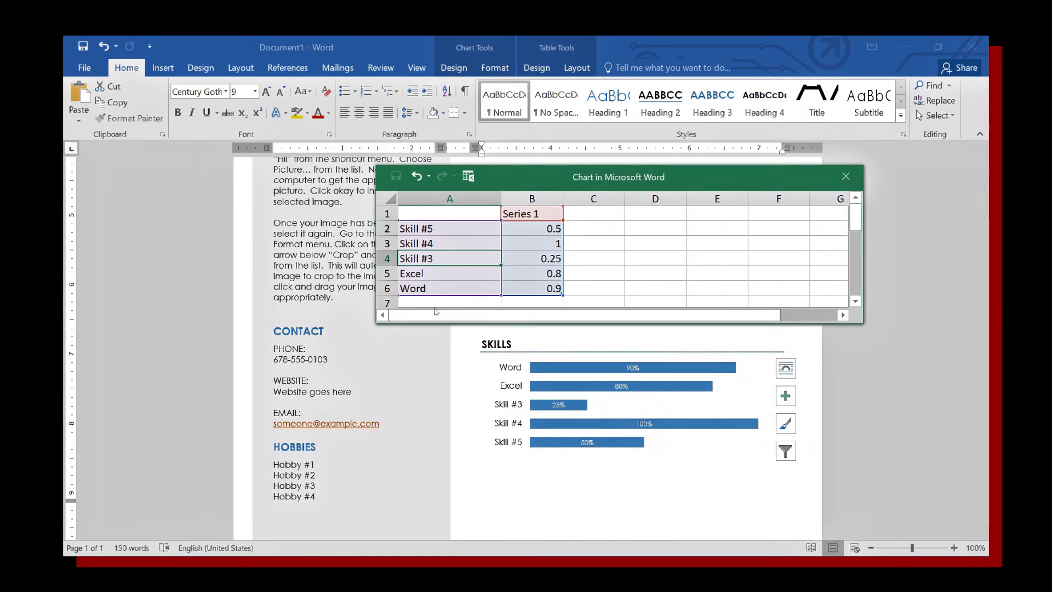
pyautogui.write('Photo')
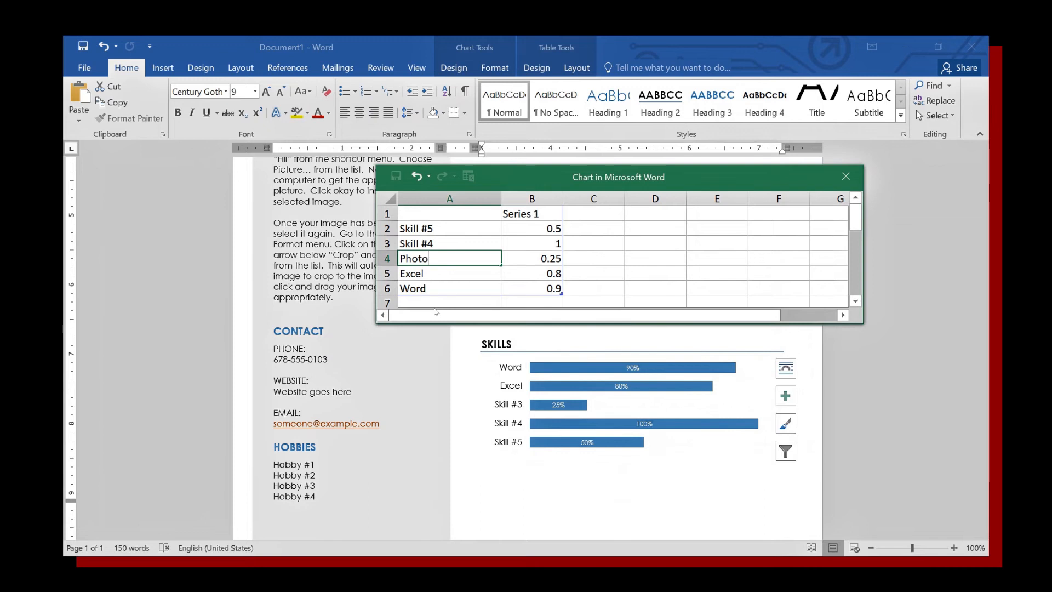
pyautogui.write('shop')
pyautogui.click(527, 261)
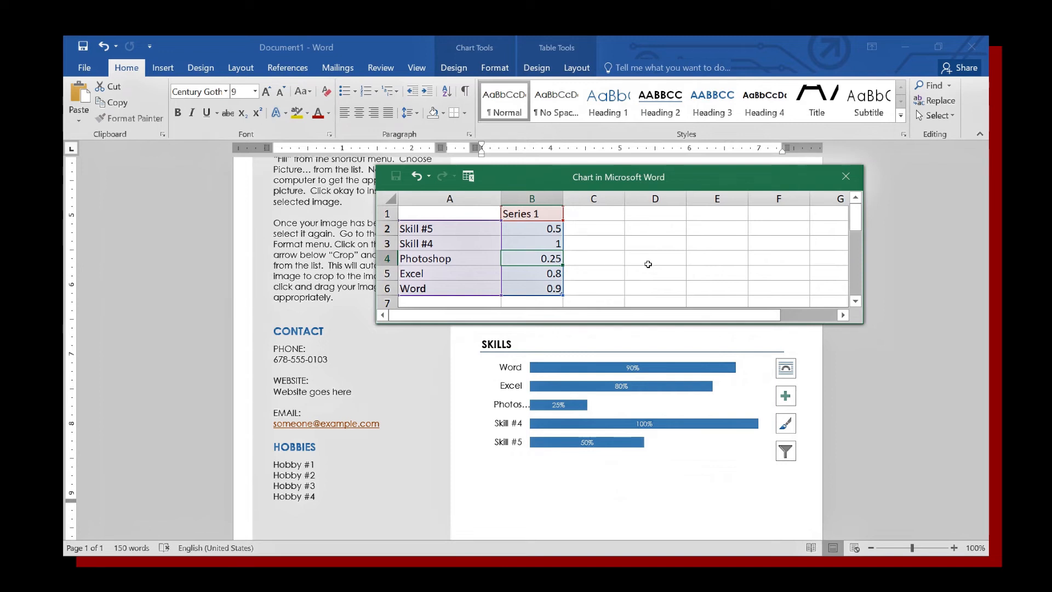
pyautogui.write('0.7')
pyautogui.click(547, 243)
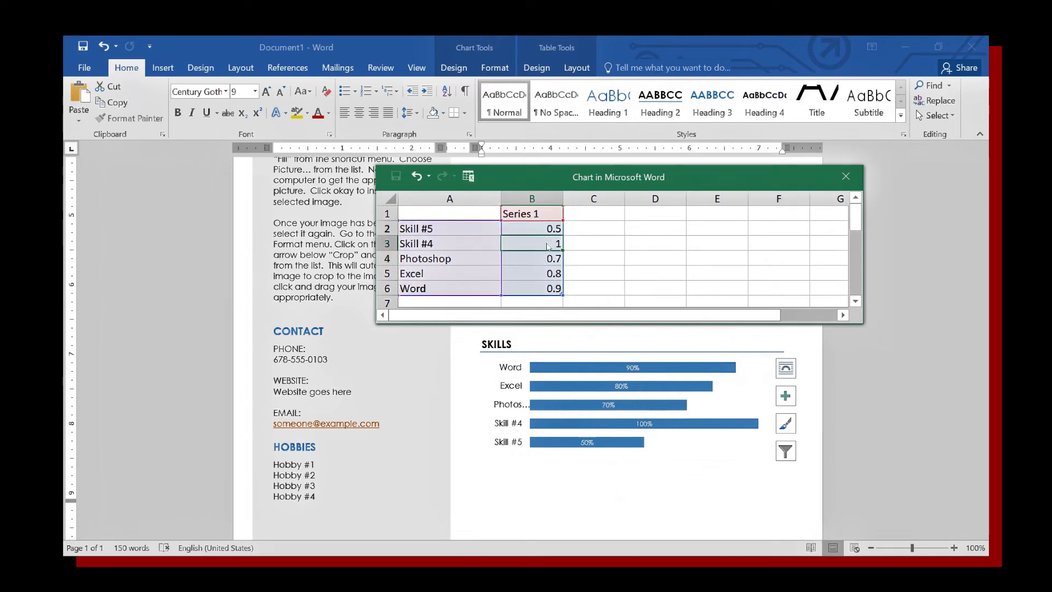
# Clear the Skill #4 and Skill #5 rows, widen the data columns and close the sheet.
pyautogui.click(437, 230)
pyautogui.moveTo(437, 230); pyautogui.dragTo(538, 239)
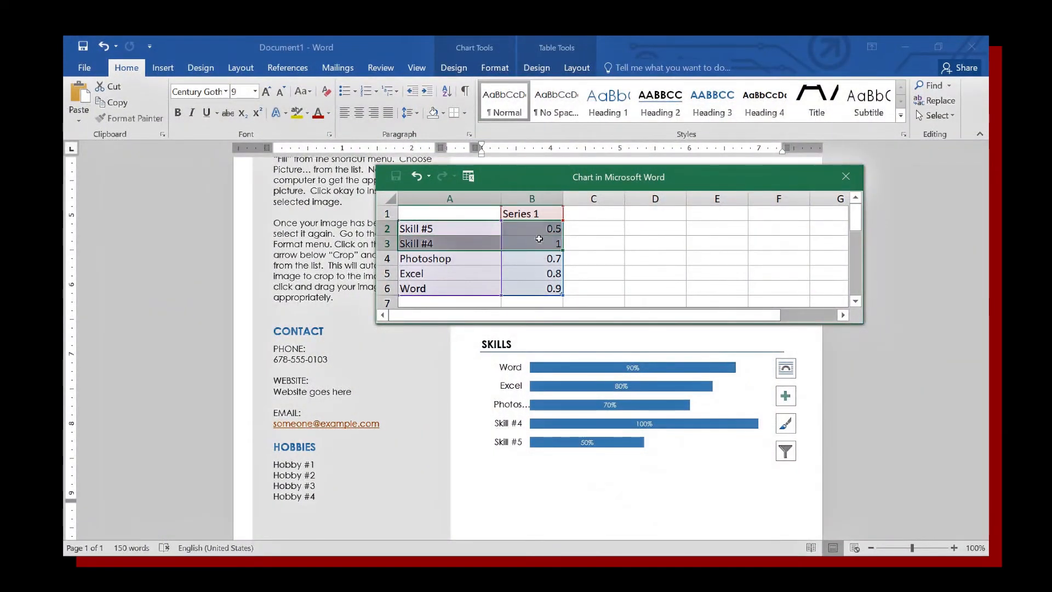
pyautogui.press('Delete')
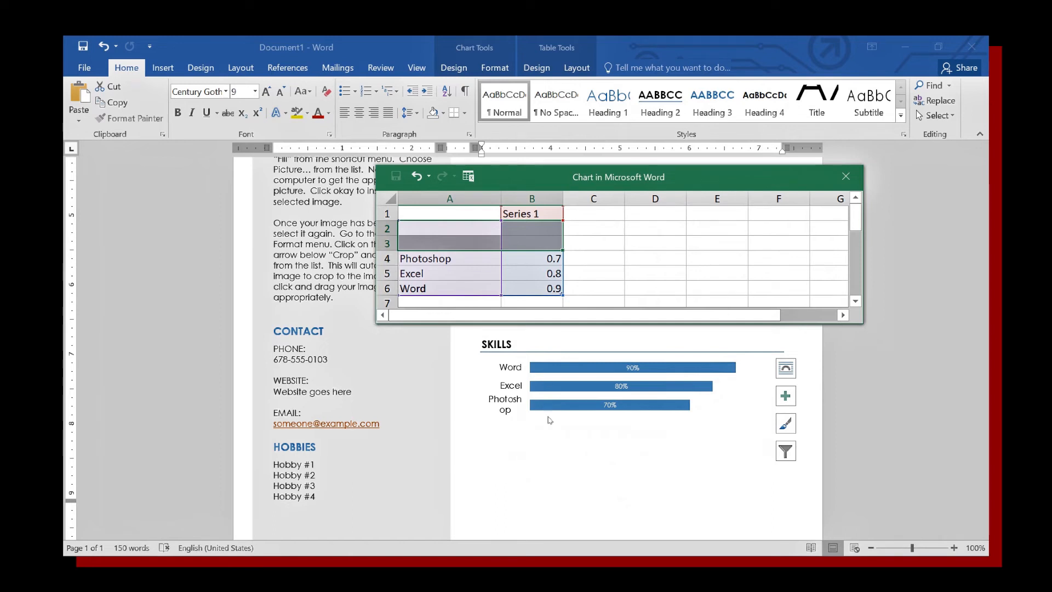
pyautogui.moveTo(501, 202); pyautogui.dragTo(521, 203)
pyautogui.moveTo(583, 203); pyautogui.dragTo(599, 205)
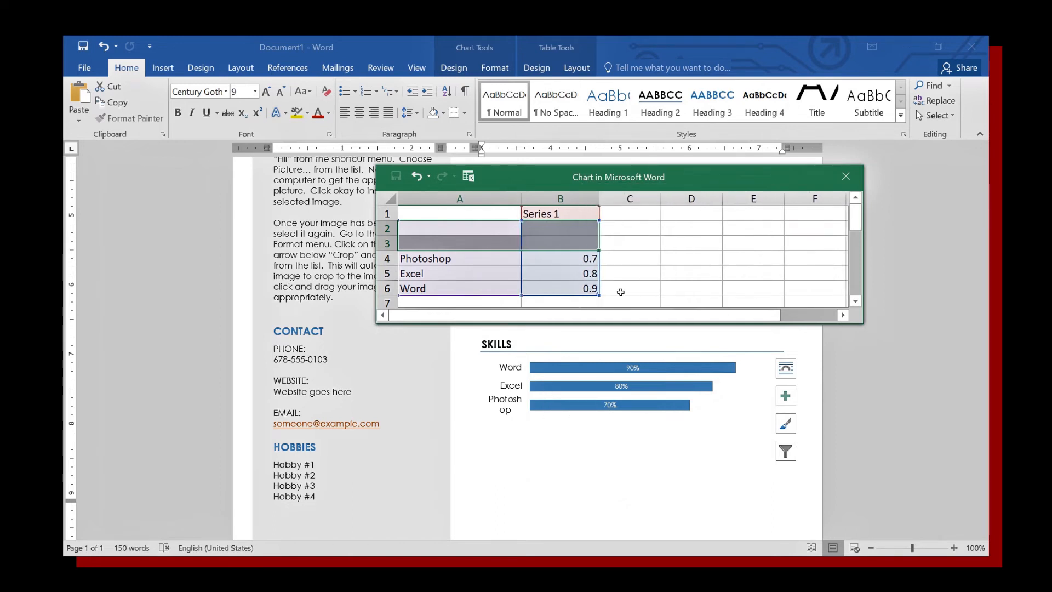
pyautogui.click(858, 188)
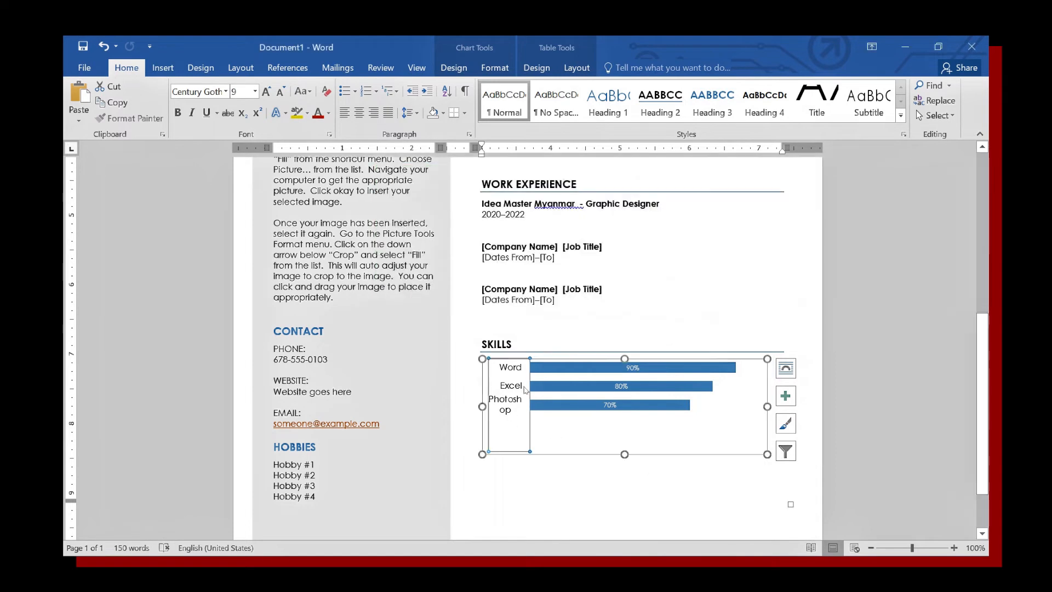
# Check the three-bar chart, then select both Profile paragraphs.
pyautogui.click(570, 406)
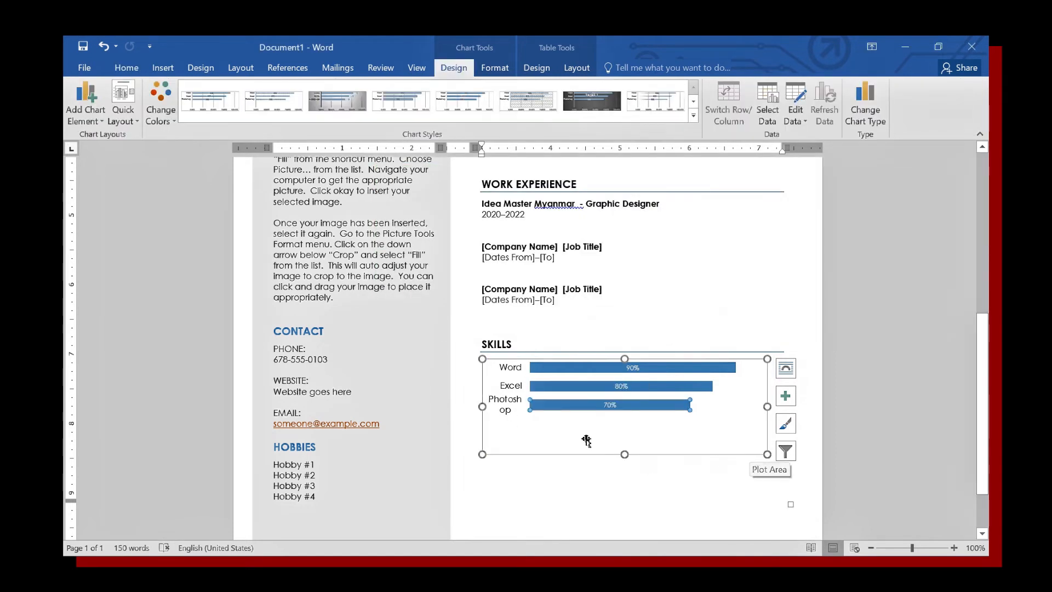
pyautogui.click(532, 437)
pyautogui.click(548, 445)
pyautogui.scroll(3, 361, 399)
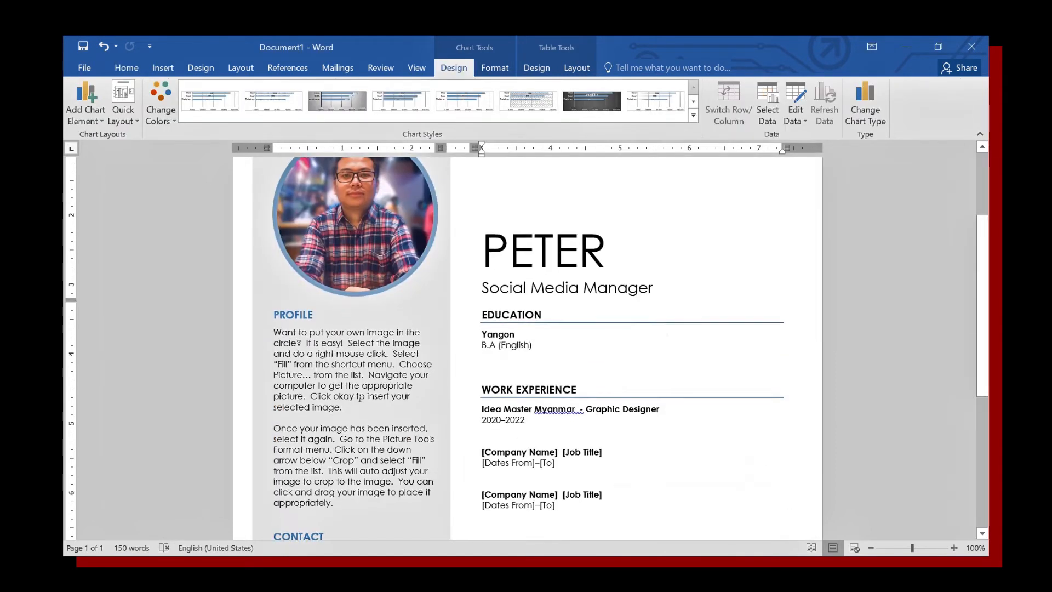
pyautogui.scroll(-2, 360, 399)
pyautogui.scroll(-3, 361, 398)
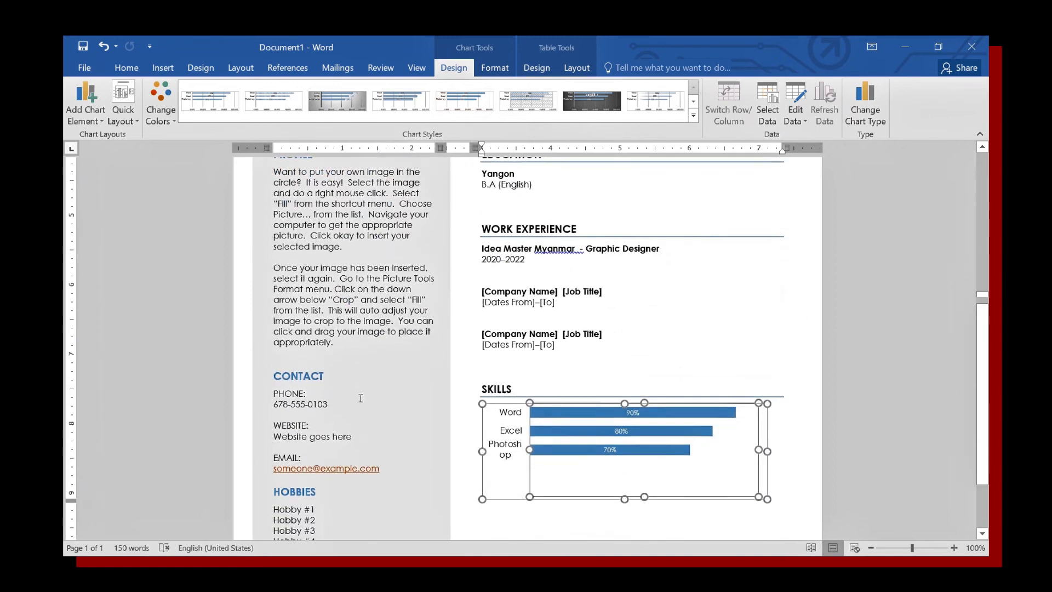
pyautogui.scroll(6, 360, 399)
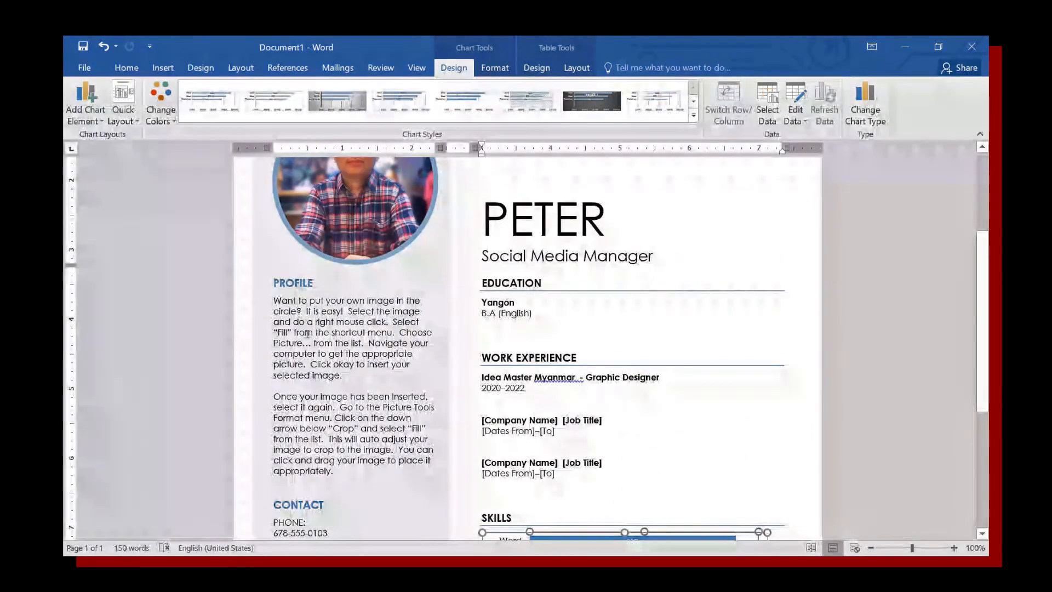
pyautogui.moveTo(334, 471); pyautogui.dragTo(282, 302)
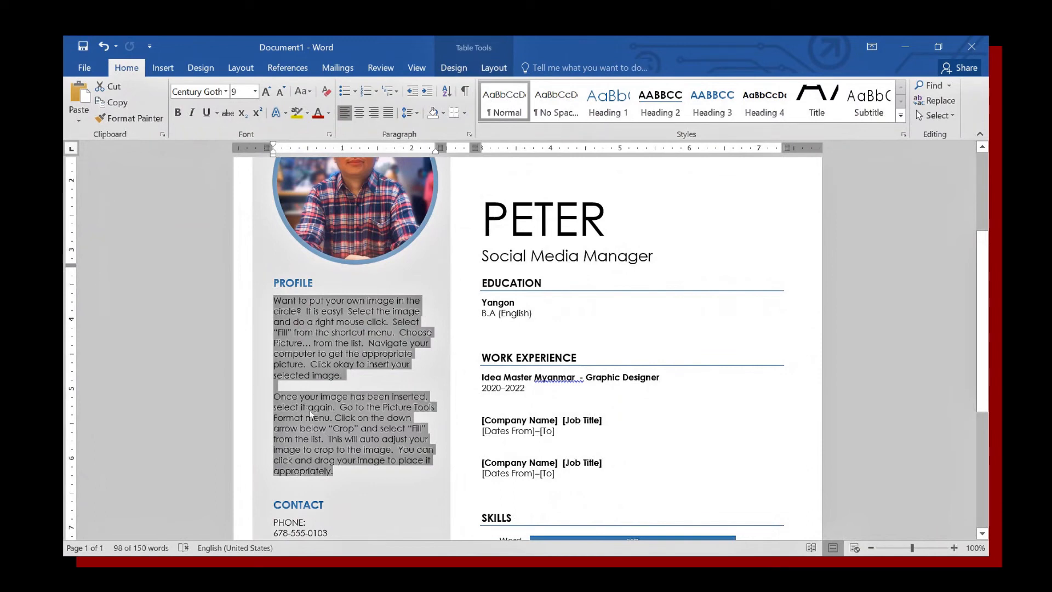
# Replace the Profile paragraphs with the lines Name, DOB and Single.
pyautogui.press('Delete')
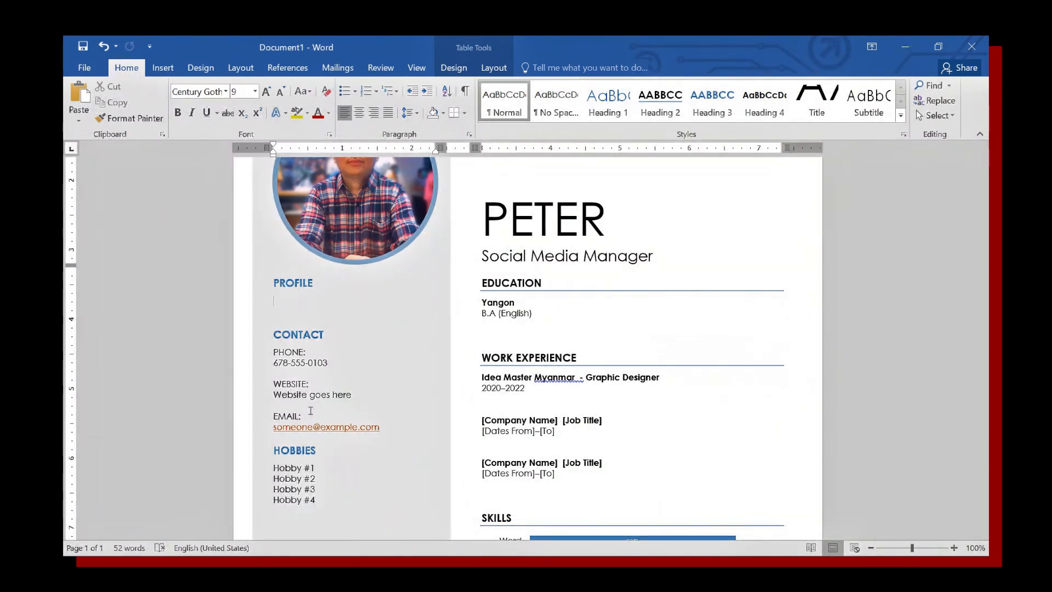
pyautogui.write('Nam')
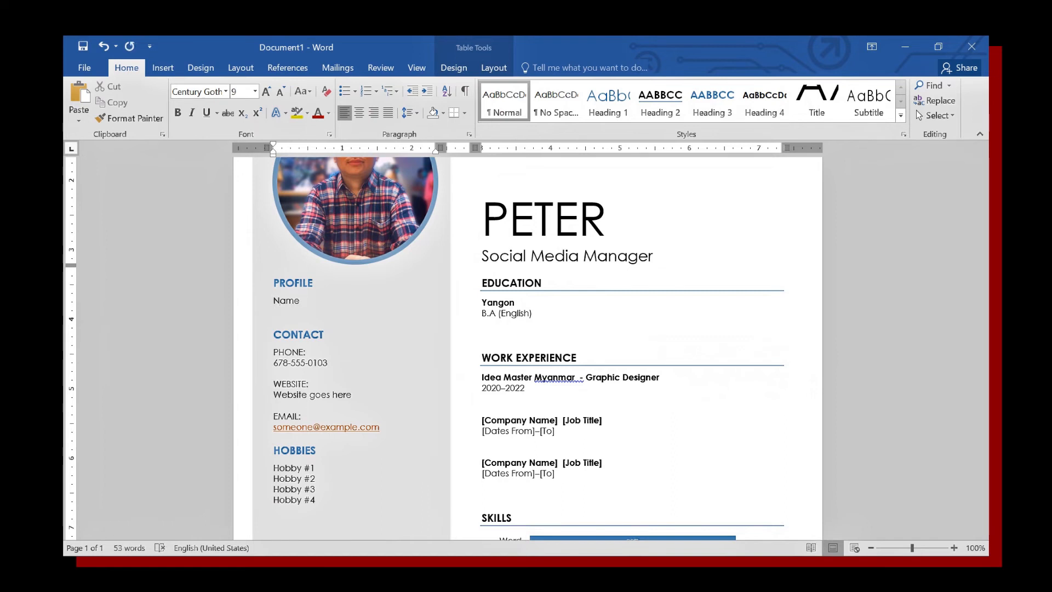
pyautogui.write('e')
pyautogui.press('Return')
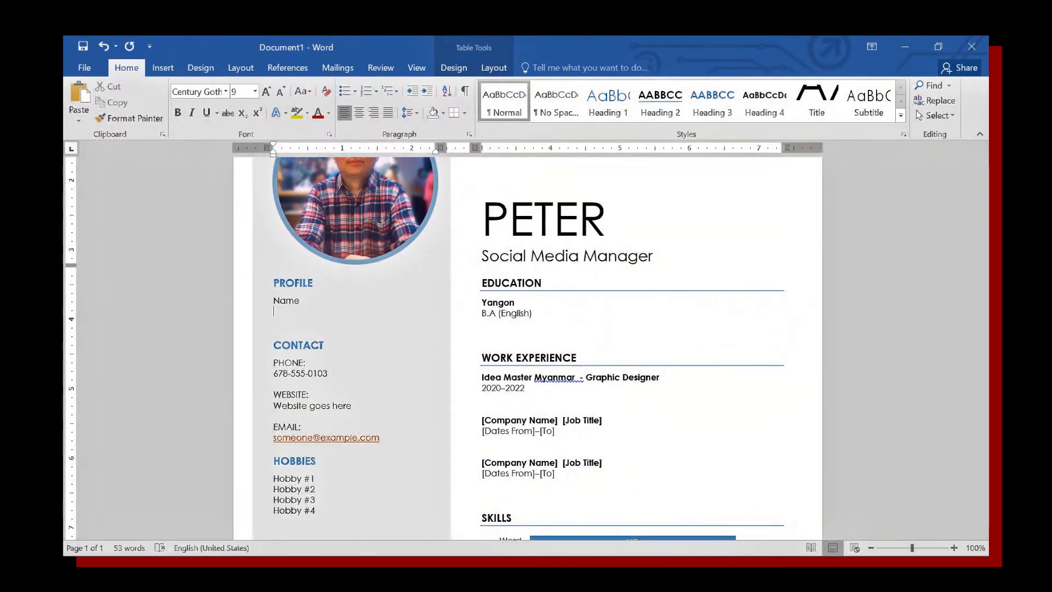
pyautogui.write('DOB')
pyautogui.press('Return')
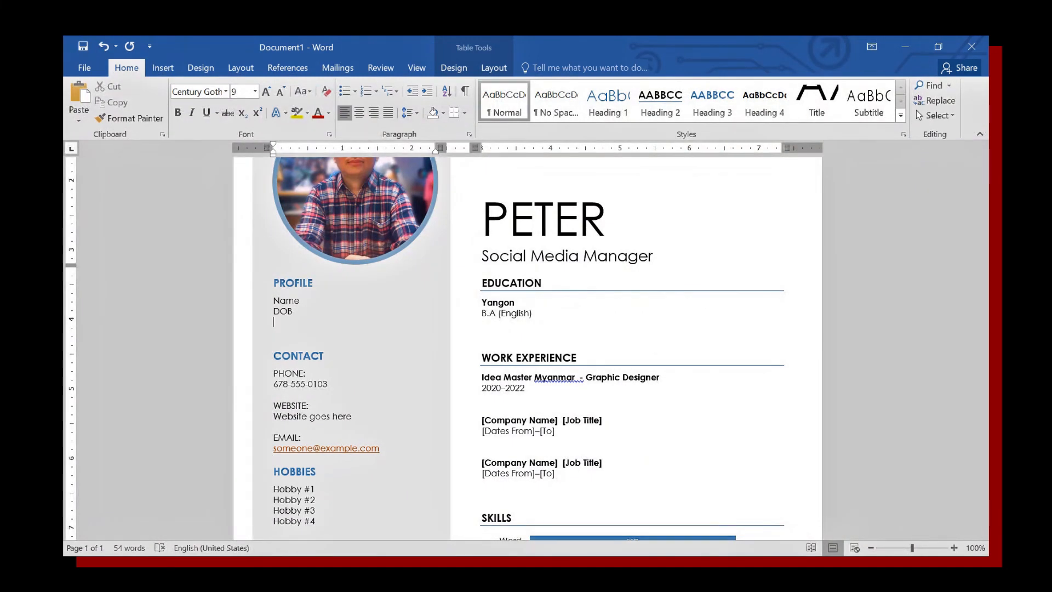
pyautogui.write('Single')
# Add the lines 'Salary – 500000/-' and '5 years' to the Profile list.
pyautogui.press('Return')
pyautogui.write('Salary -')
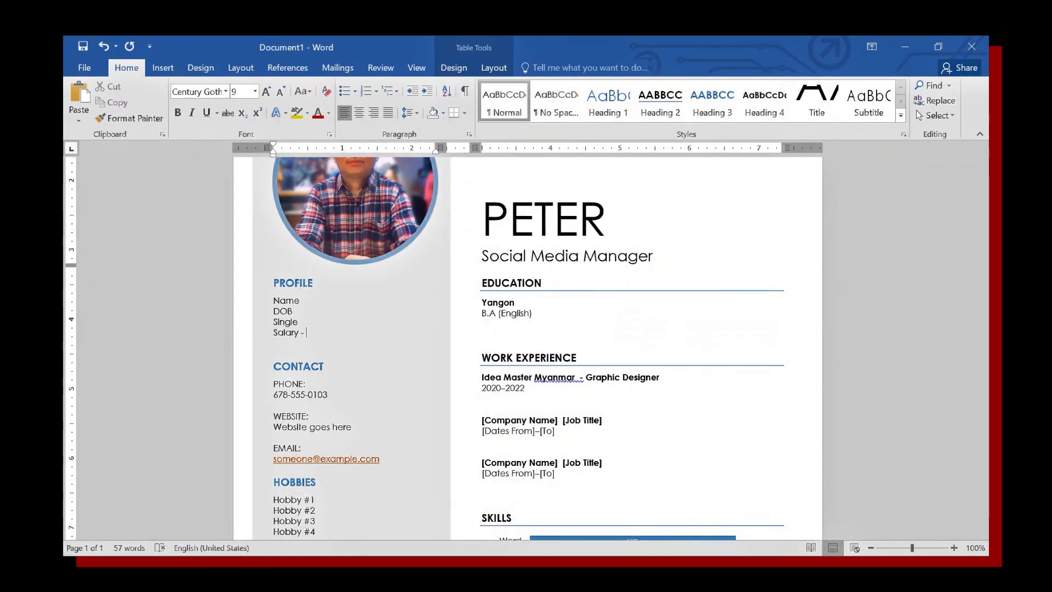
pyautogui.write('50000')
pyautogui.write('/-')
pyautogui.click(346, 332)
pyautogui.press('Return')
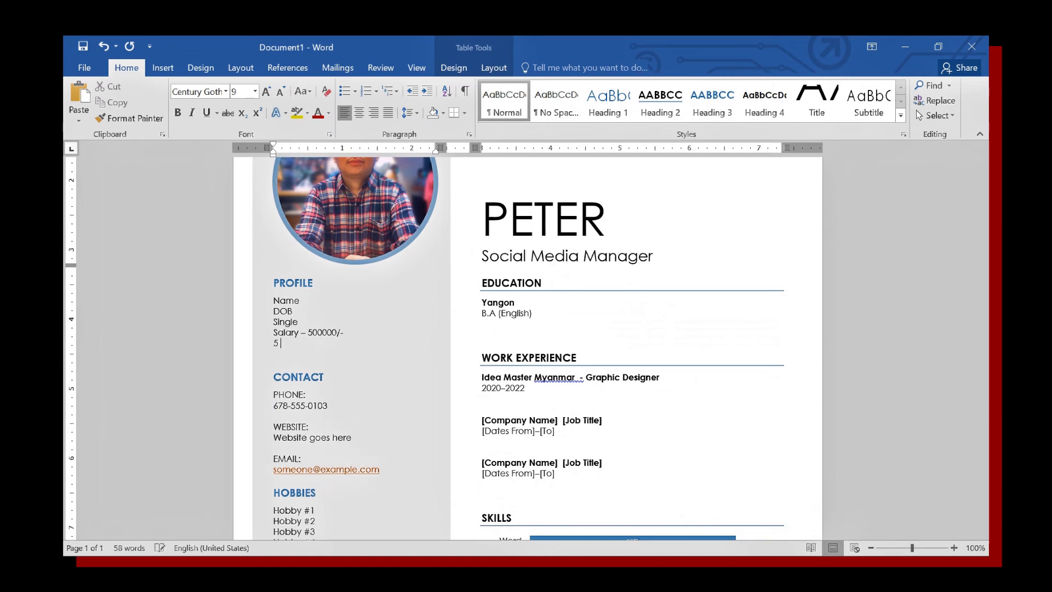
pyautogui.write('5 years')
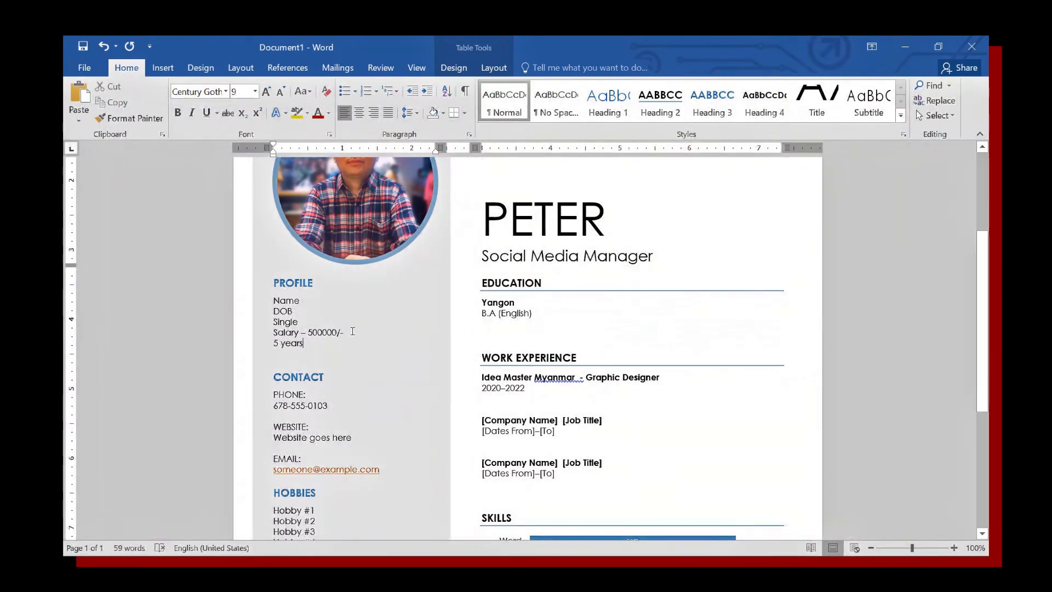
pyautogui.scroll(-2, 353, 331)
# Replace the sample phone with the owner's number and delete the WEBSITE label and placeholder.
pyautogui.doubleClick(310, 336)
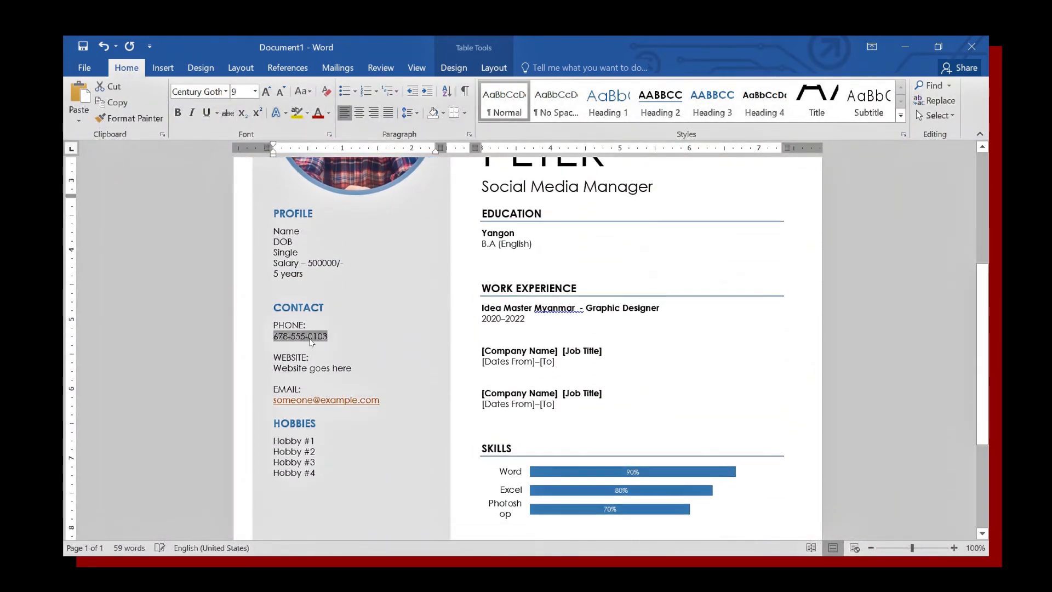
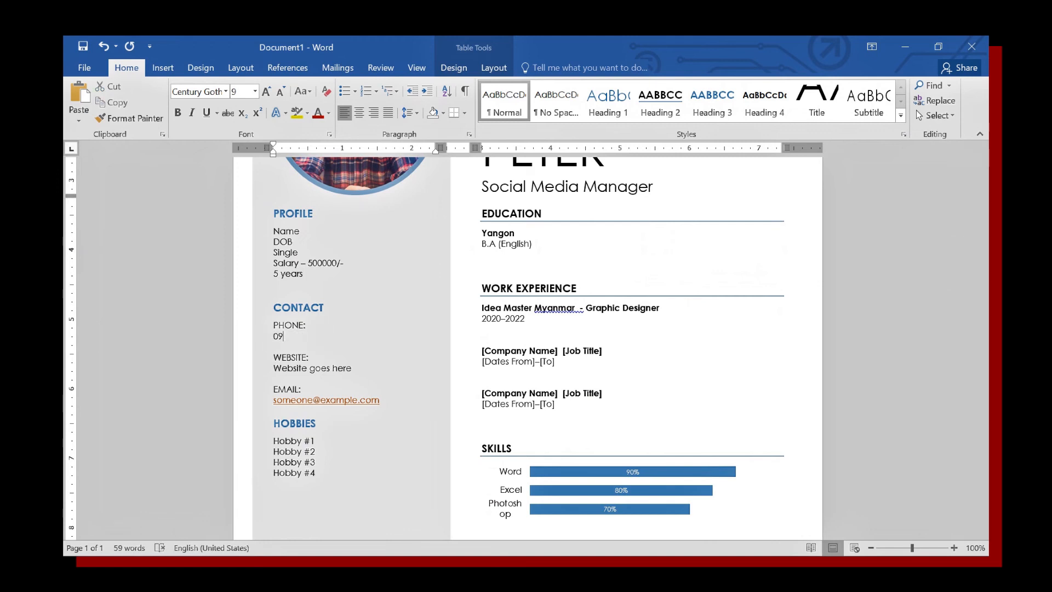
pyautogui.click(323, 369)
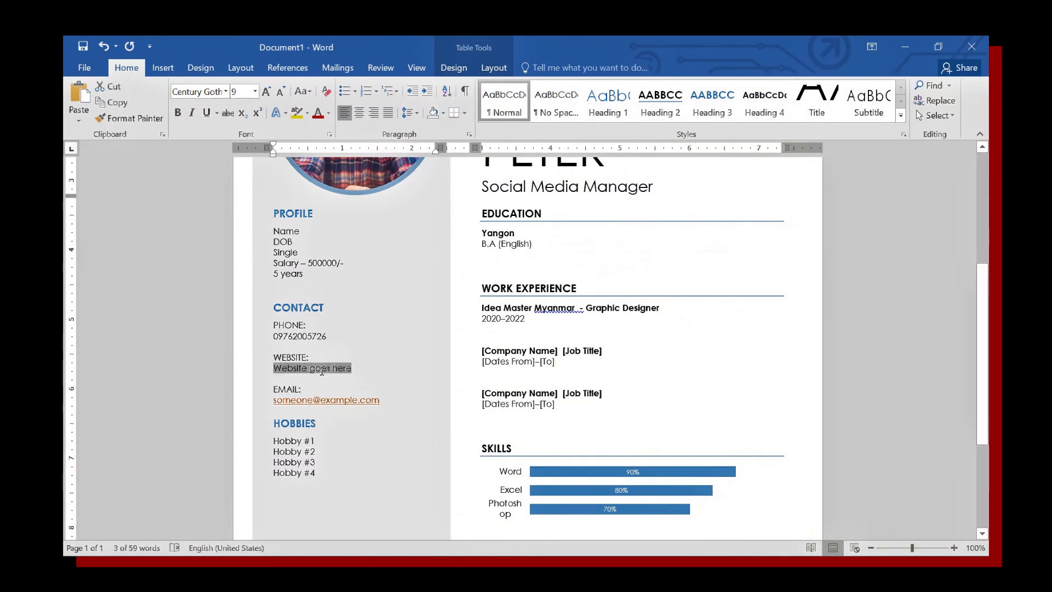
pyautogui.press('BackSpace')
pyautogui.press('BackSpace')
pyautogui.hotkey('shift', 'Home')
pyautogui.press('BackSpace')
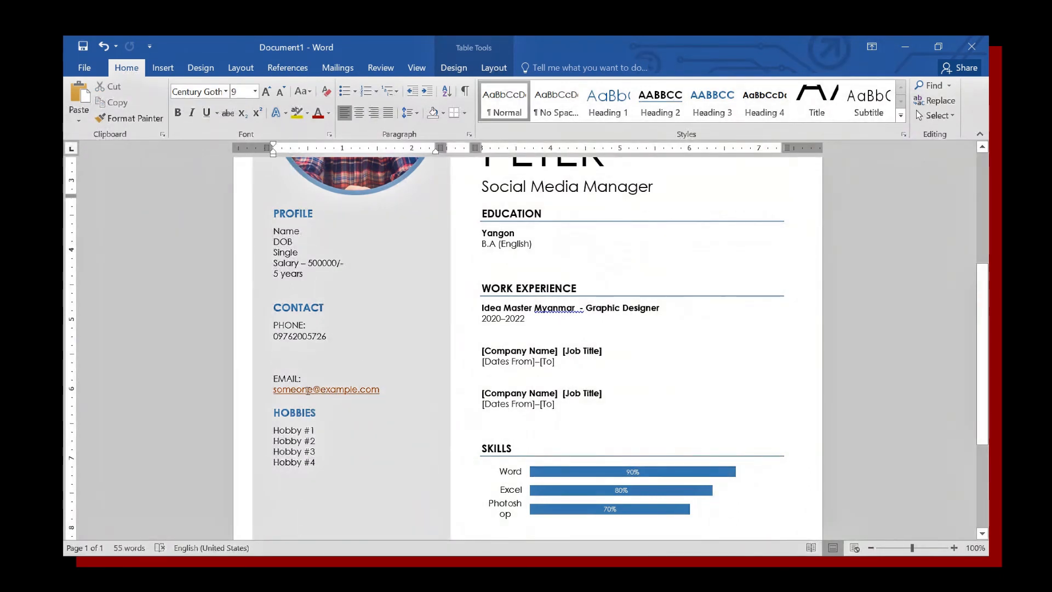
# Replace the first two hobby placeholders with Music and Reading.
pyautogui.click(351, 431)
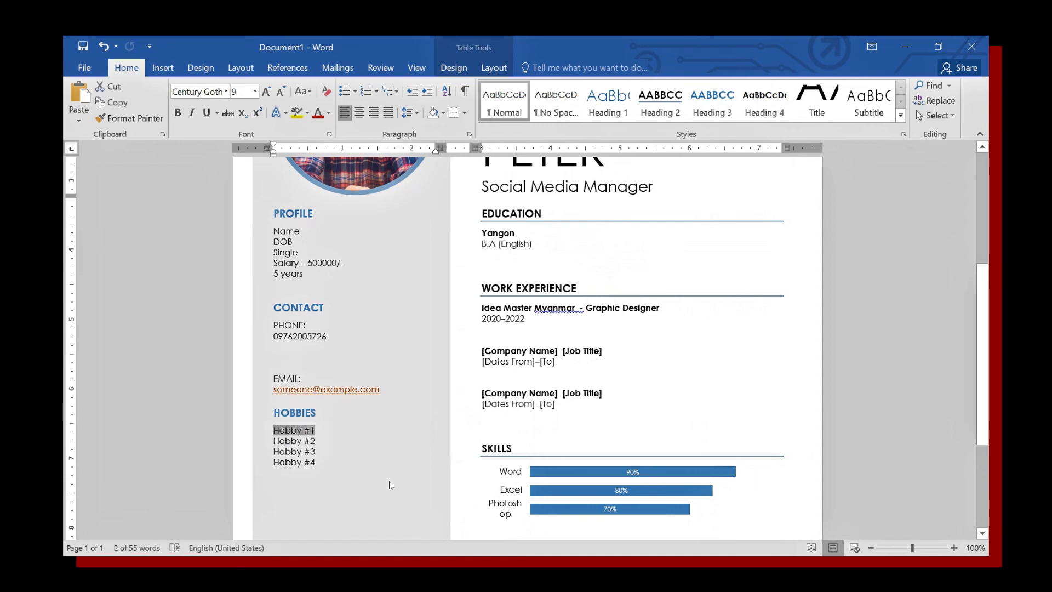
pyautogui.write('Music')
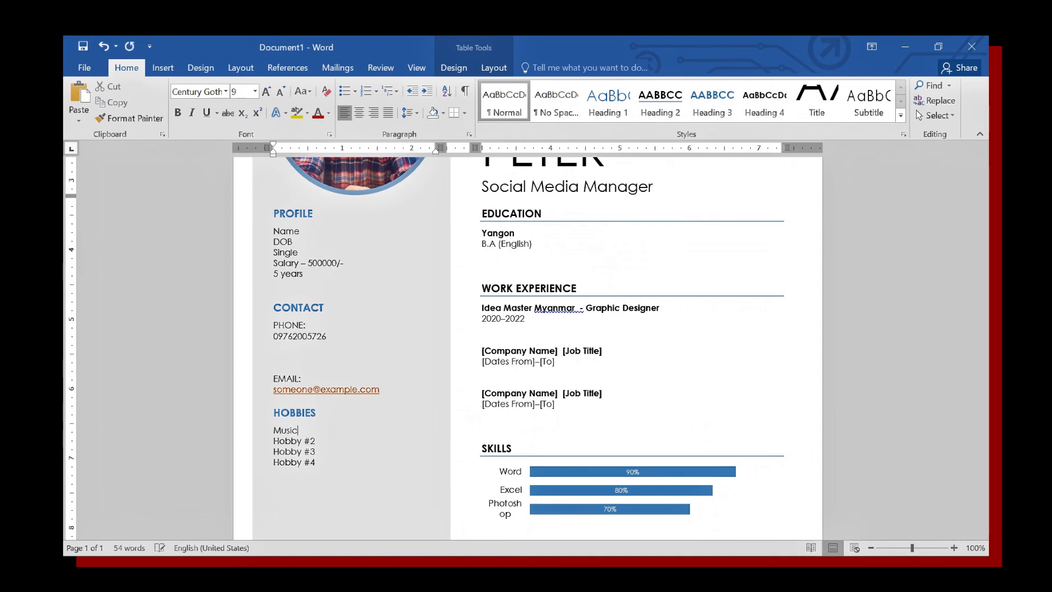
pyautogui.click(318, 439)
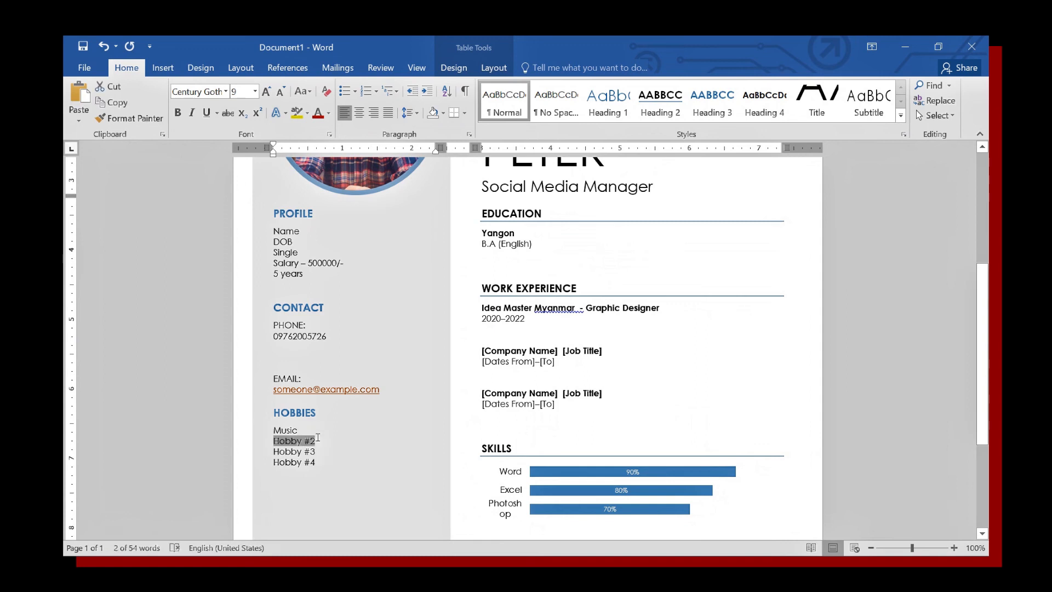
pyautogui.write('R')
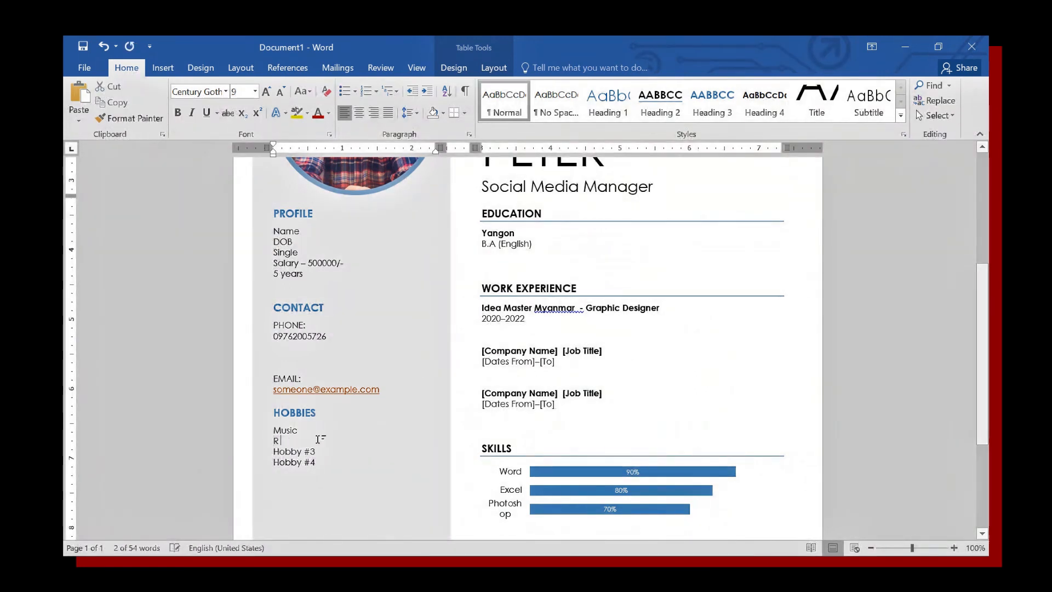
pyautogui.write('eading')
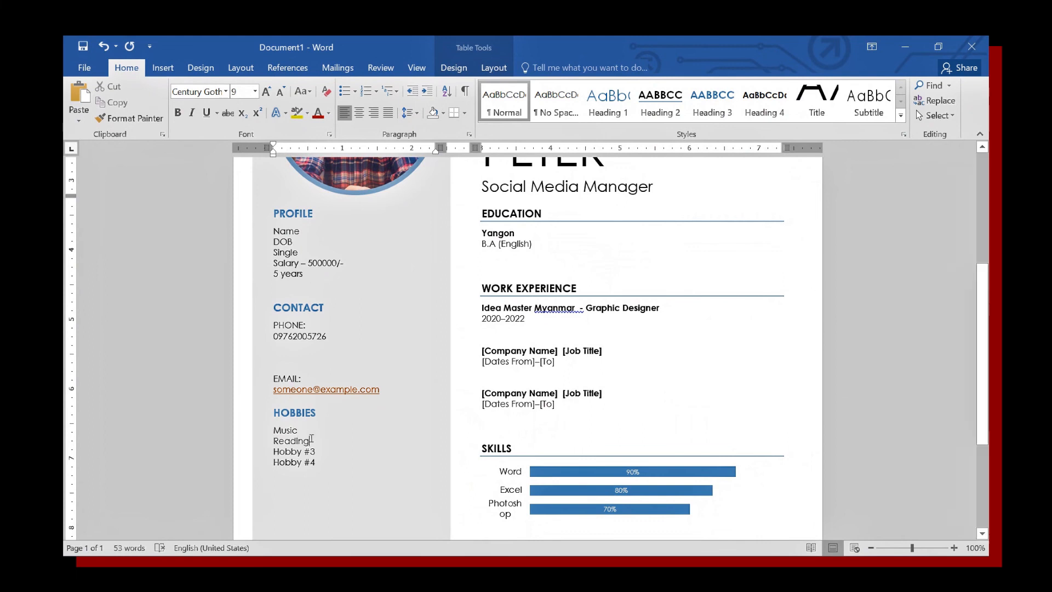
# Delete the leftover Hobby #3 and Hobby #4 placeholder lines.
pyautogui.click(320, 470)
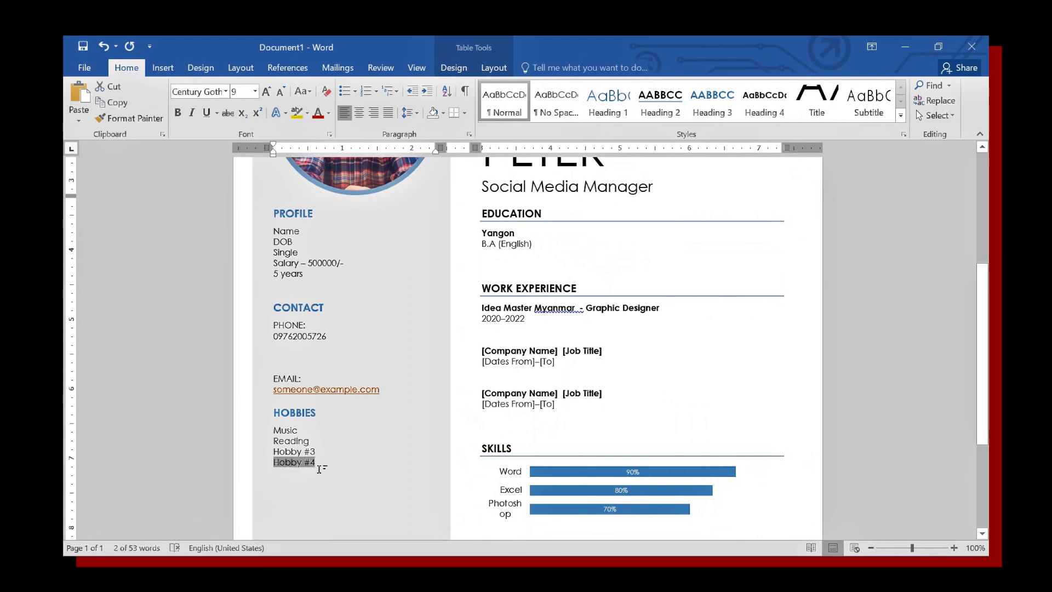
pyautogui.press('BackSpace')
pyautogui.press('BackSpace')
pyautogui.press('BackSpace')
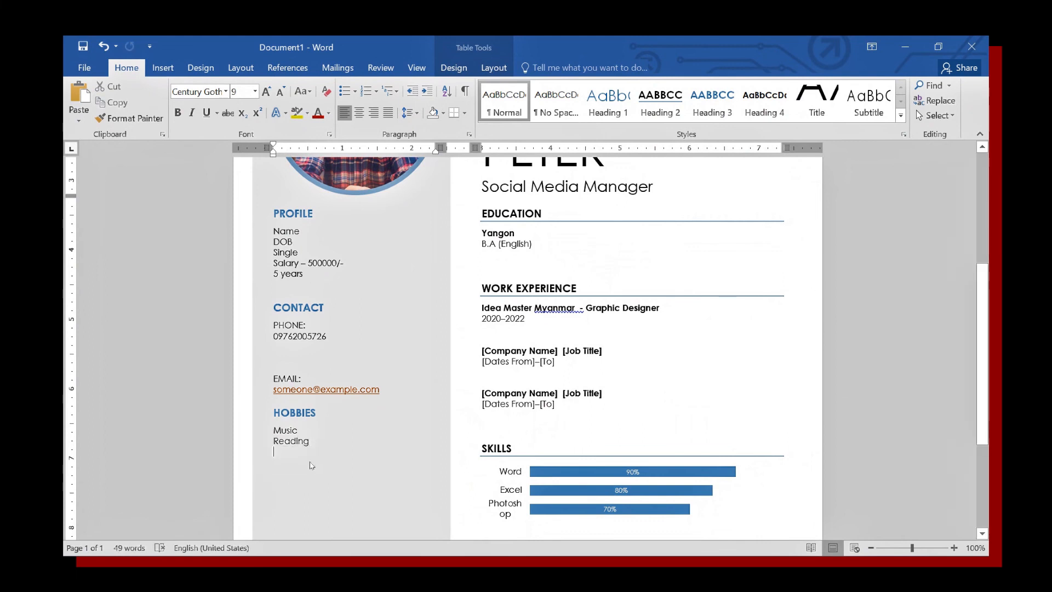
pyautogui.scroll(5, 573, 396)
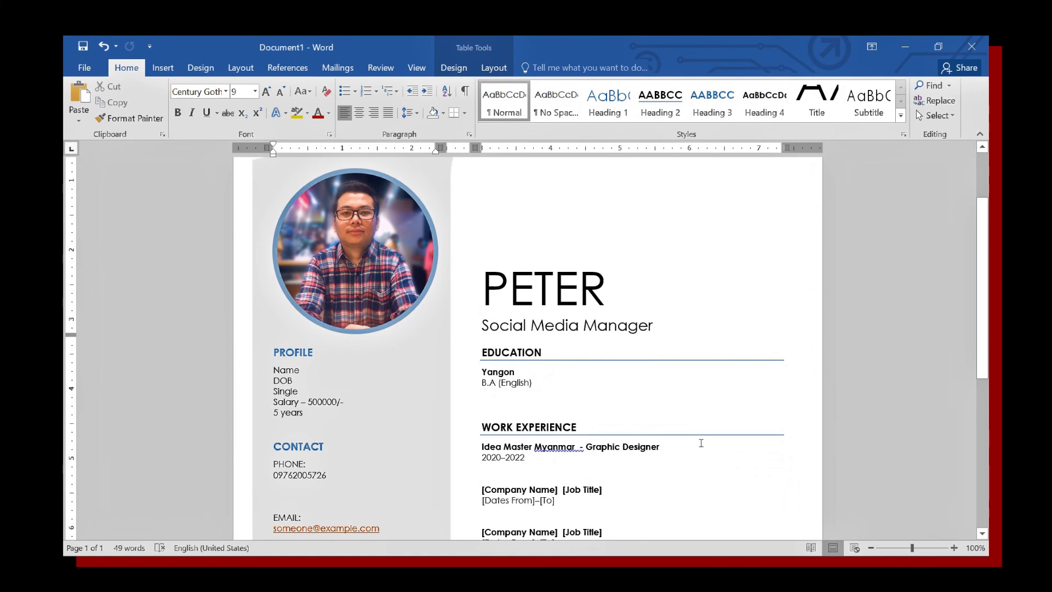
pyautogui.scroll(3, 656, 411)
pyautogui.scroll(-12, 656, 417)
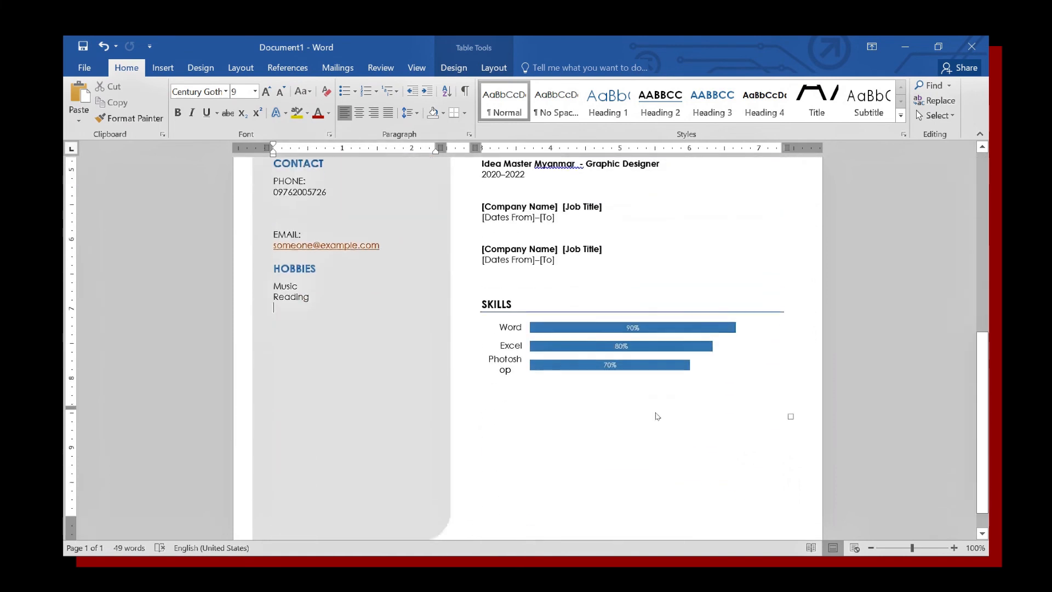
pyautogui.scroll(5, 656, 416)
pyautogui.scroll(5, 656, 414)
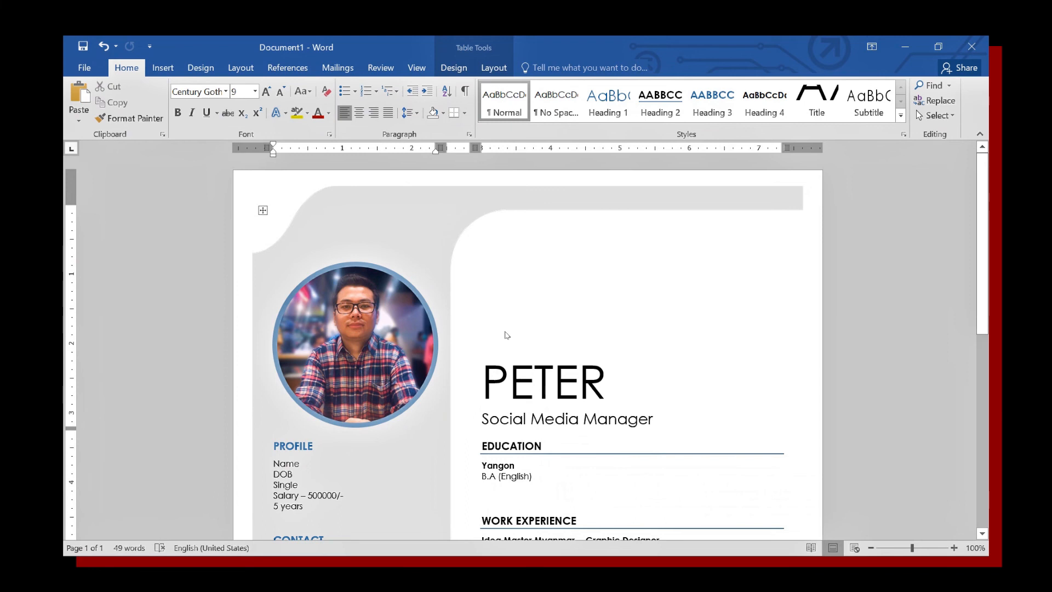
# Change the paper size in print settings from Letter to A4 (8.27" x 11.69").
pyautogui.click(82, 67)
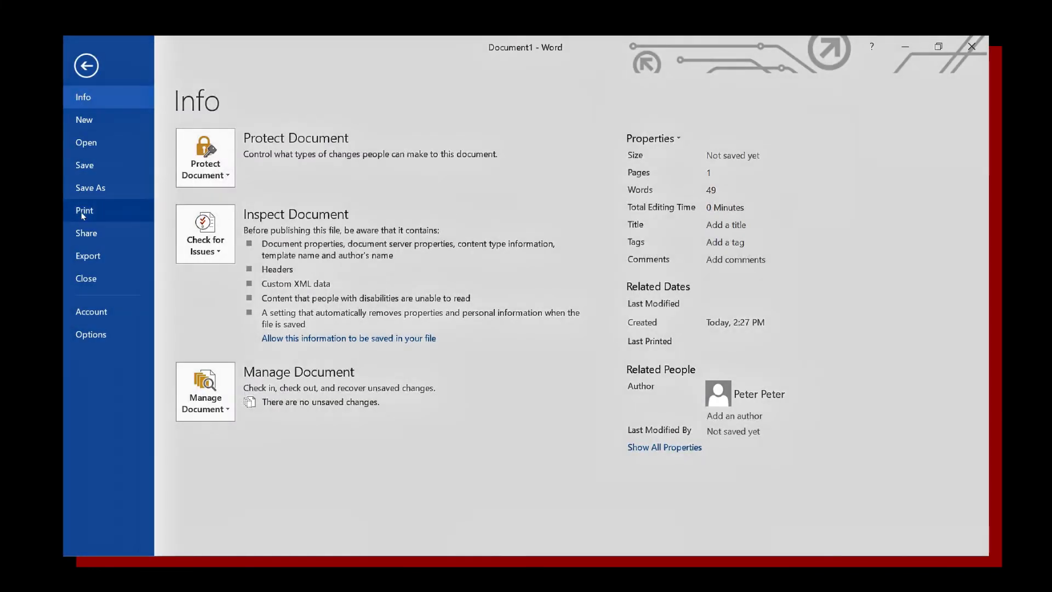
pyautogui.click(85, 213)
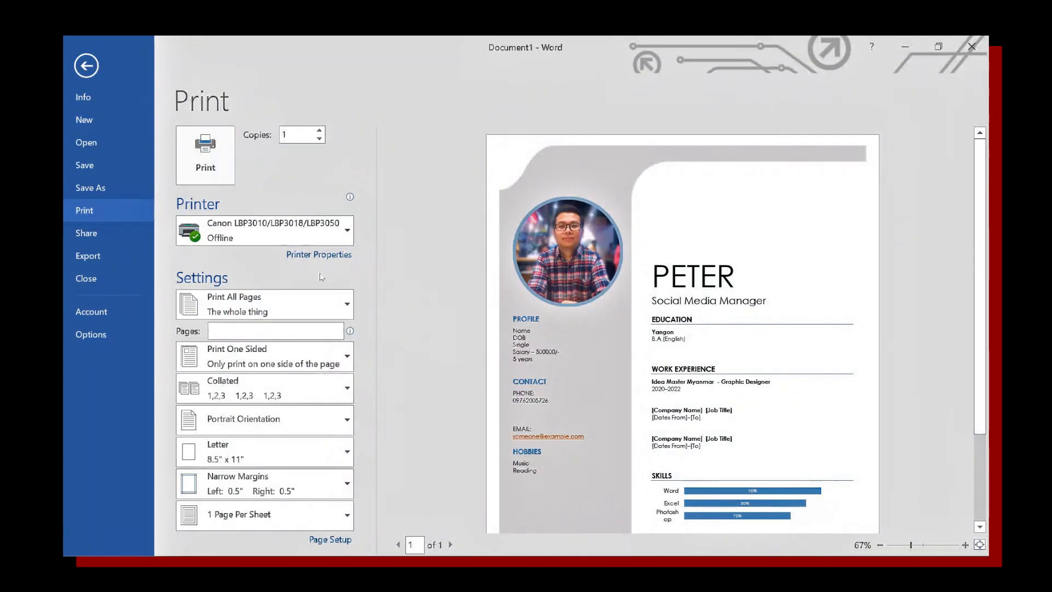
pyautogui.click(341, 234)
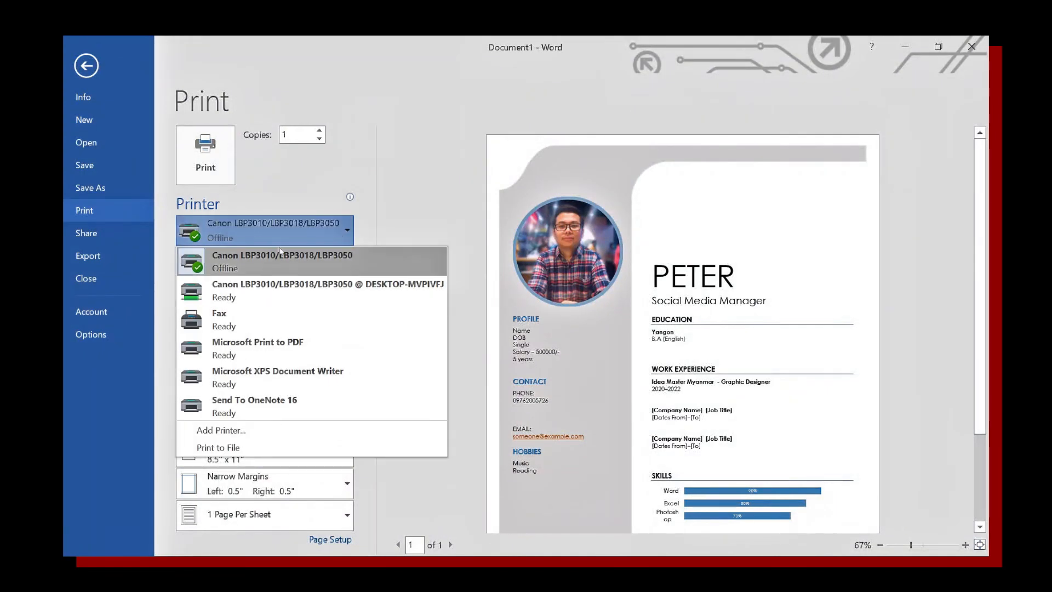
pyautogui.click(296, 262)
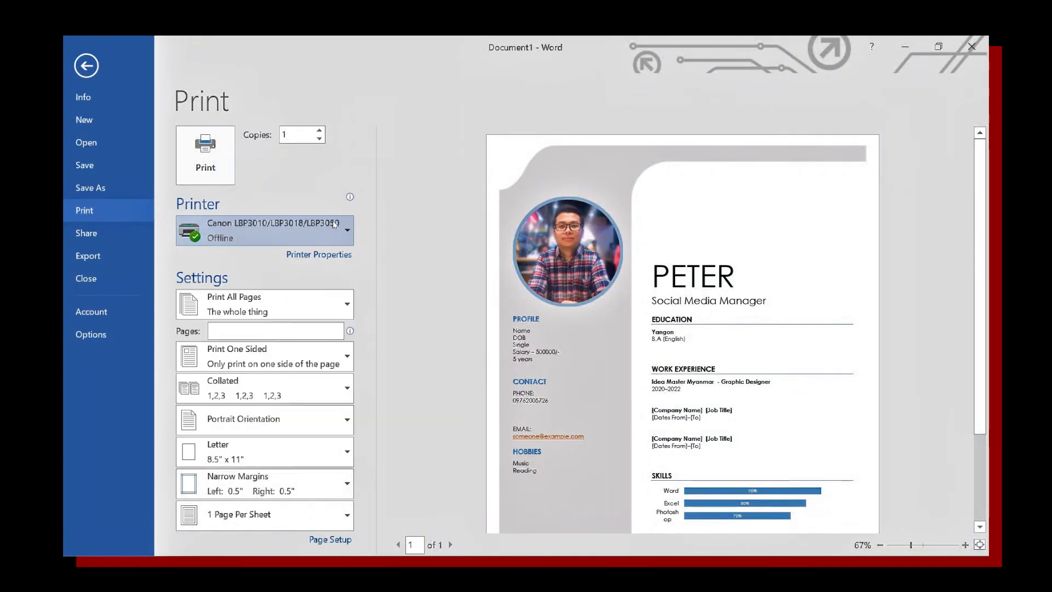
pyautogui.click(296, 454)
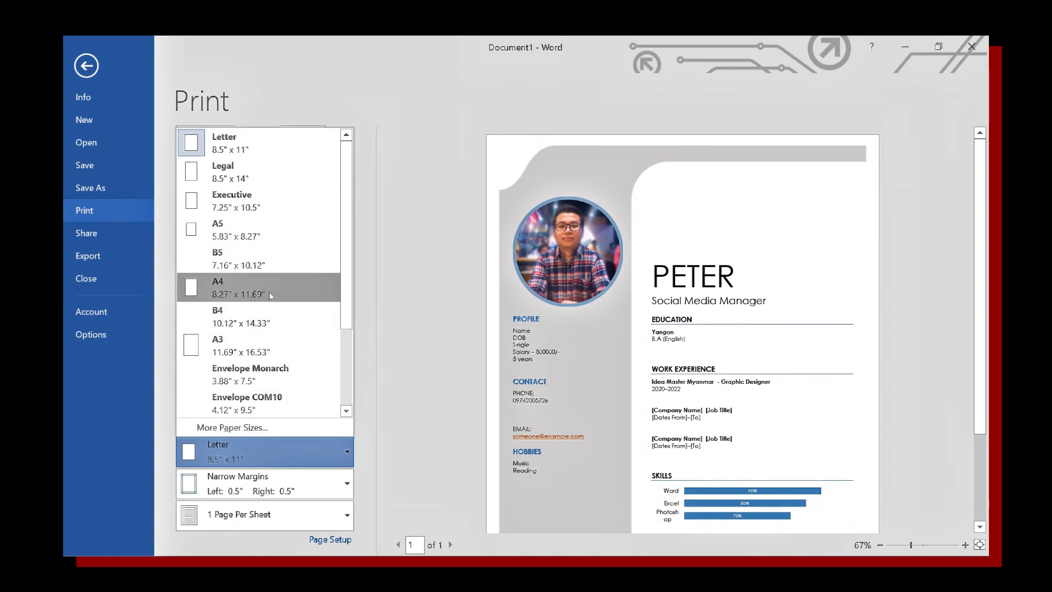
pyautogui.click(247, 288)
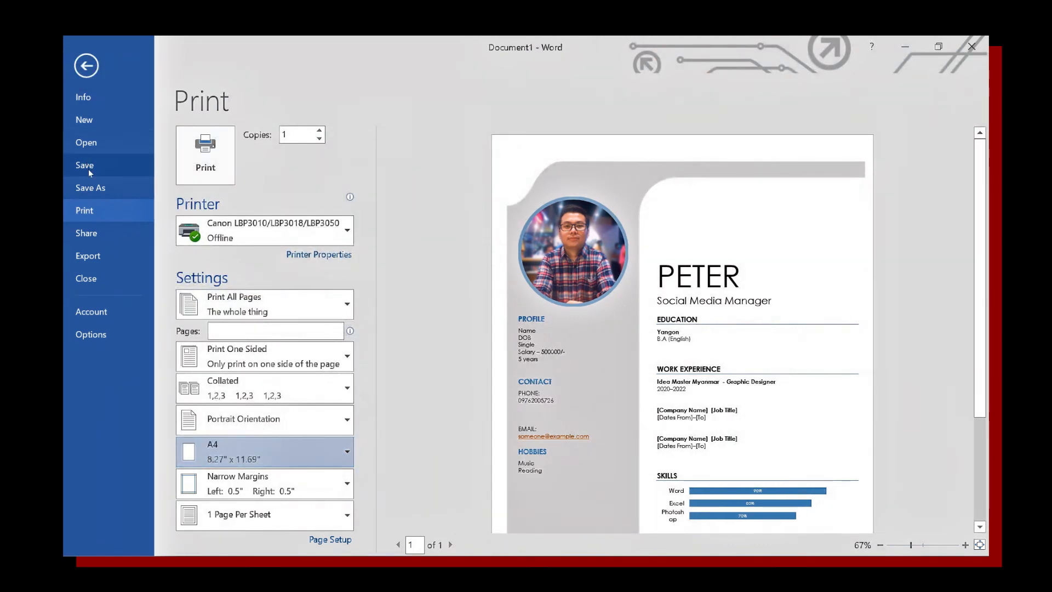
pyautogui.click(90, 189)
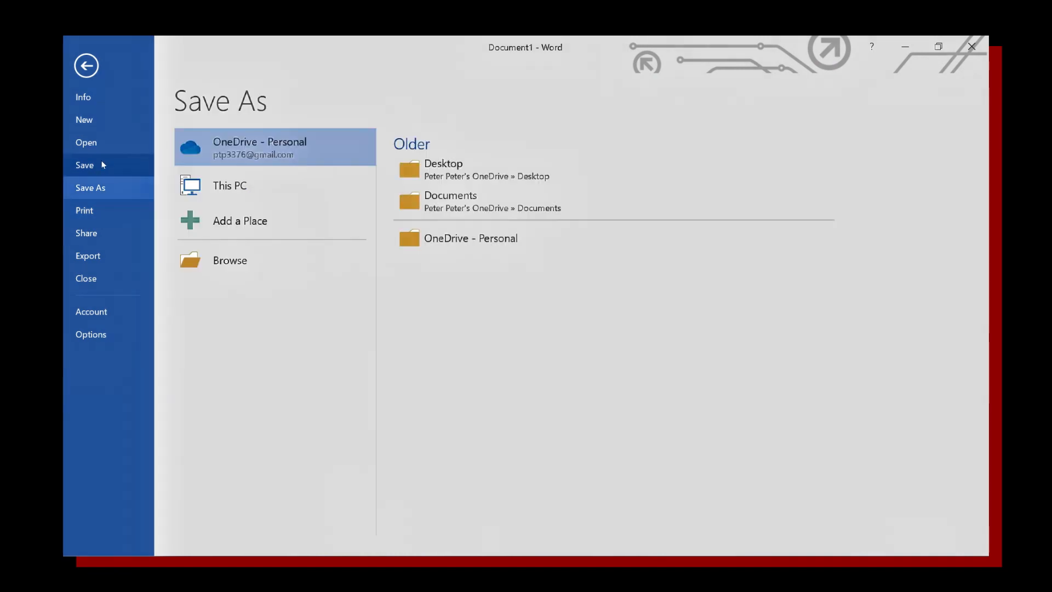
# Save the resume as a Word document in the Desktop folder, keeping the suggested file name.
pyautogui.click(229, 190)
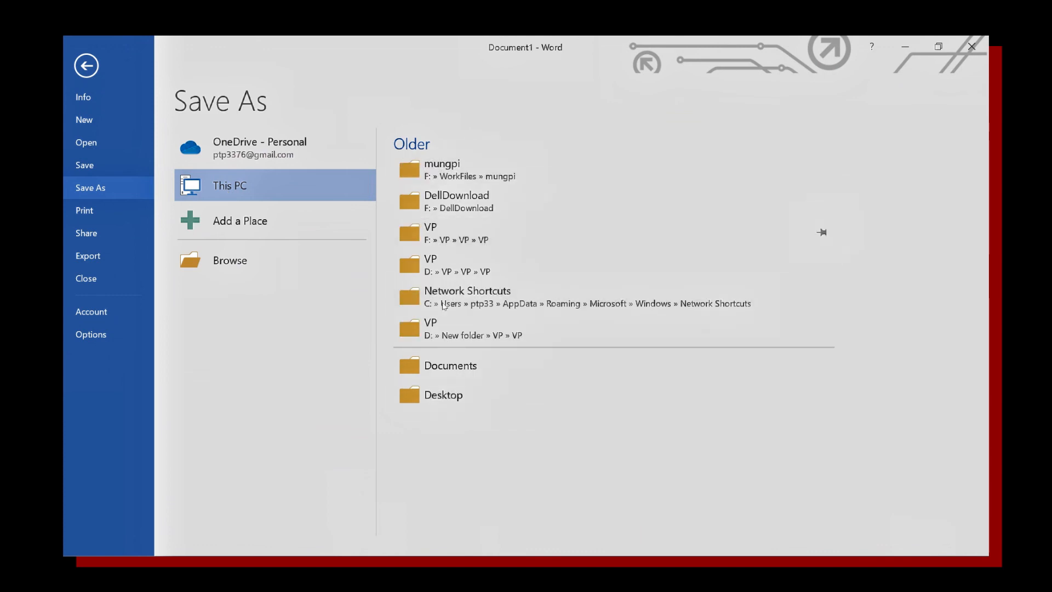
pyautogui.click(241, 268)
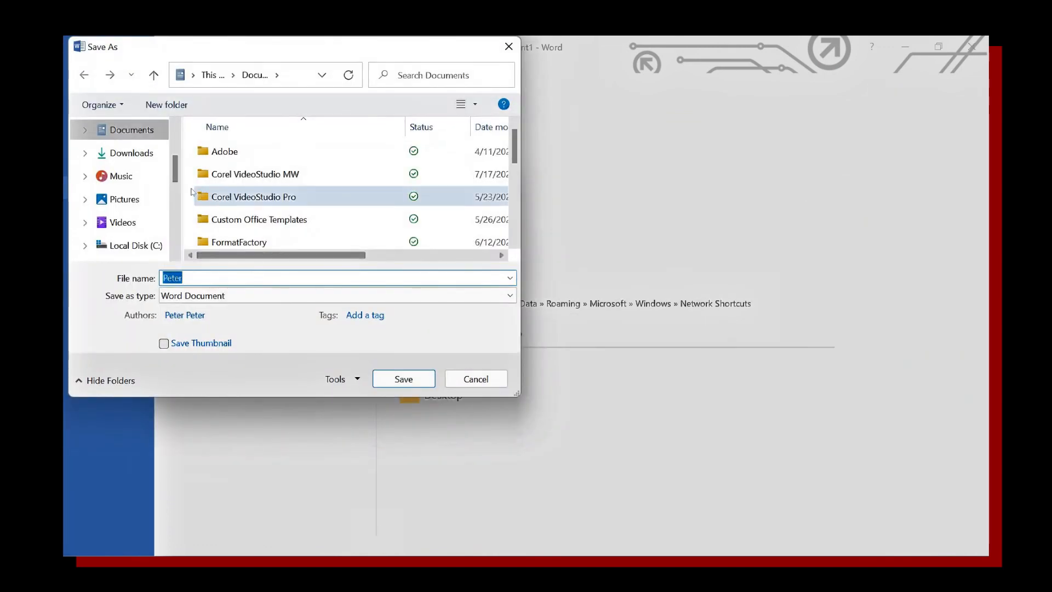
pyautogui.scroll(-1, 139, 206)
pyautogui.scroll(2, 139, 205)
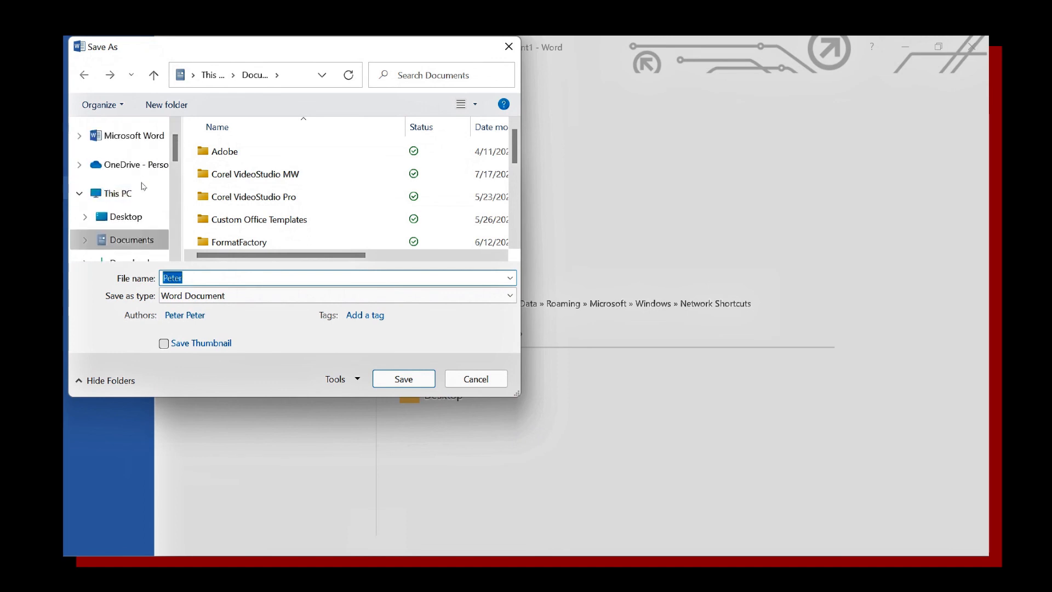
pyautogui.click(132, 217)
pyautogui.doubleClick(211, 278)
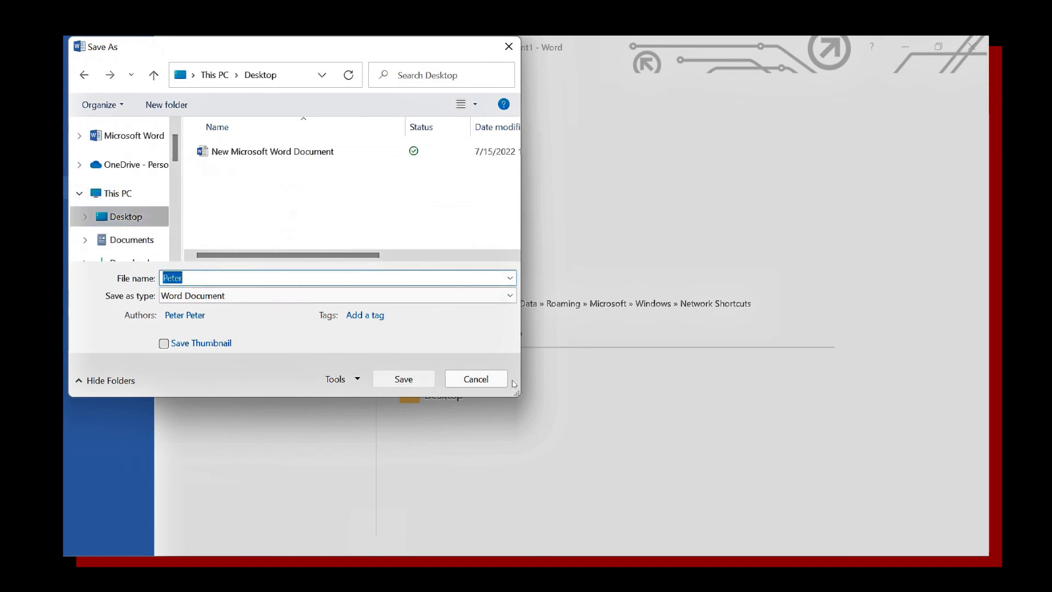
pyautogui.click(404, 378)
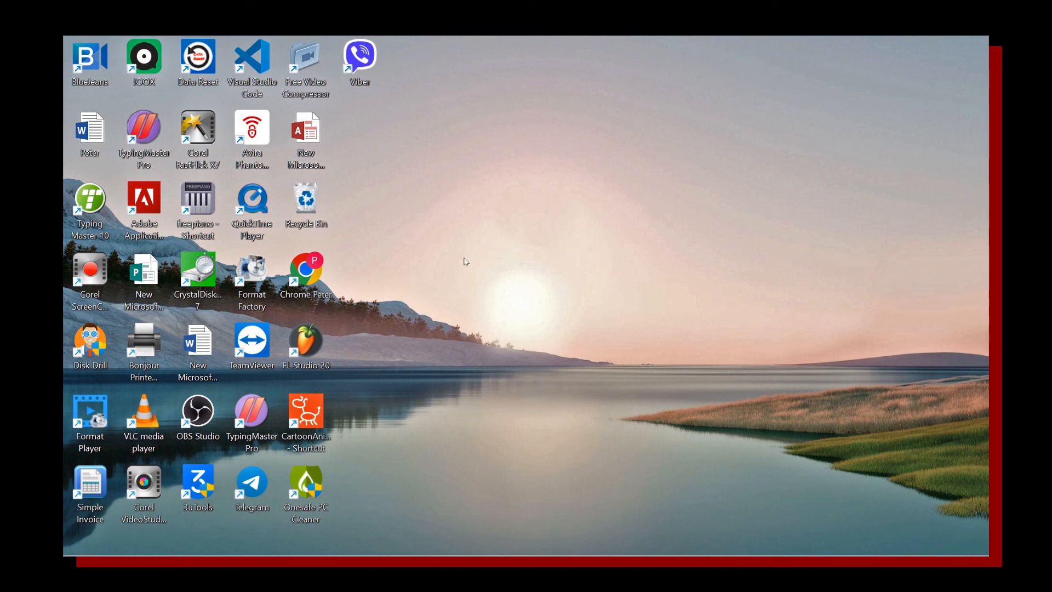
# Refresh the desktop repeatedly until the saved resume icon shows its page thumbnail.
pyautogui.rightClick(468, 163)
pyautogui.click(487, 224)
pyautogui.rightClick(476, 95)
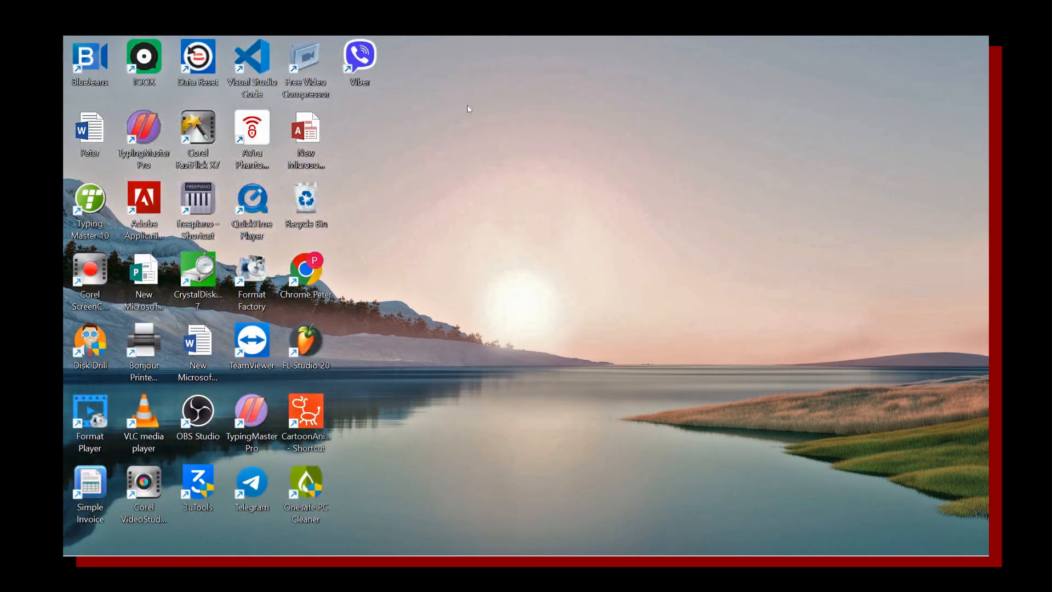
pyautogui.rightClick(471, 100)
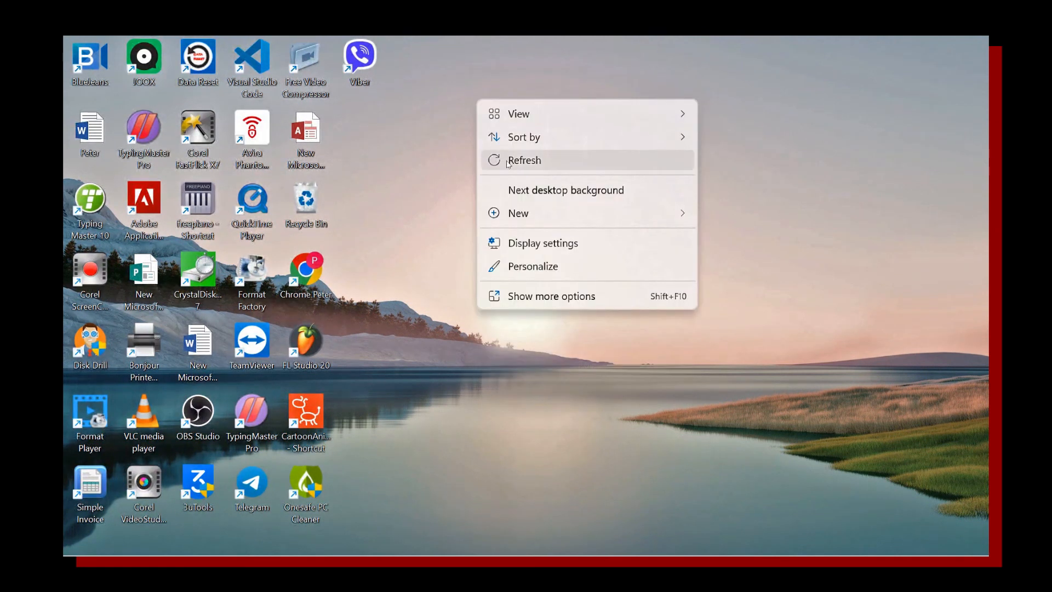
pyautogui.click(510, 165)
pyautogui.rightClick(423, 116)
pyautogui.click(437, 187)
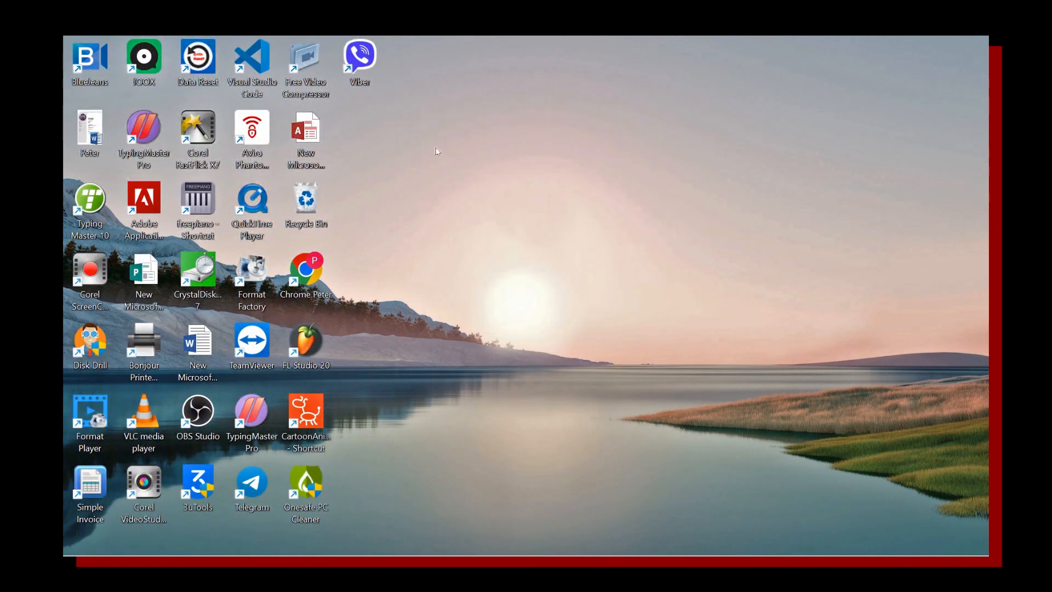
pyautogui.rightClick(412, 110)
pyautogui.click(434, 163)
pyautogui.rightClick(402, 124)
pyautogui.click(433, 183)
pyautogui.rightClick(404, 139)
pyautogui.click(435, 200)
pyautogui.rightClick(399, 132)
pyautogui.click(453, 196)
# Stop the screen recording.
pyautogui.moveTo(530, 555)
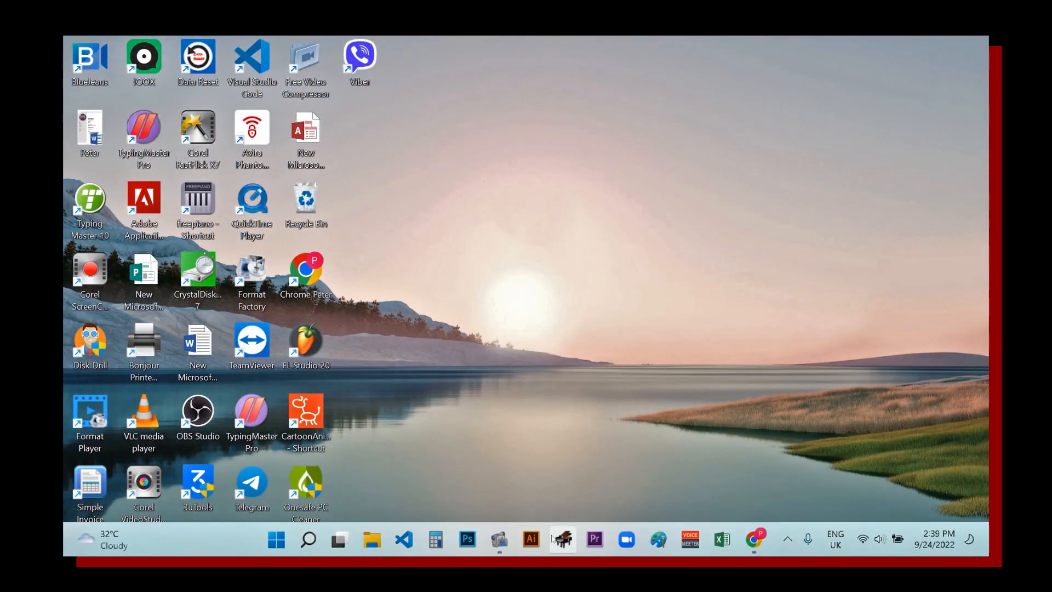
pyautogui.click(499, 540)
pyautogui.click(437, 473)
pyautogui.press('F8')
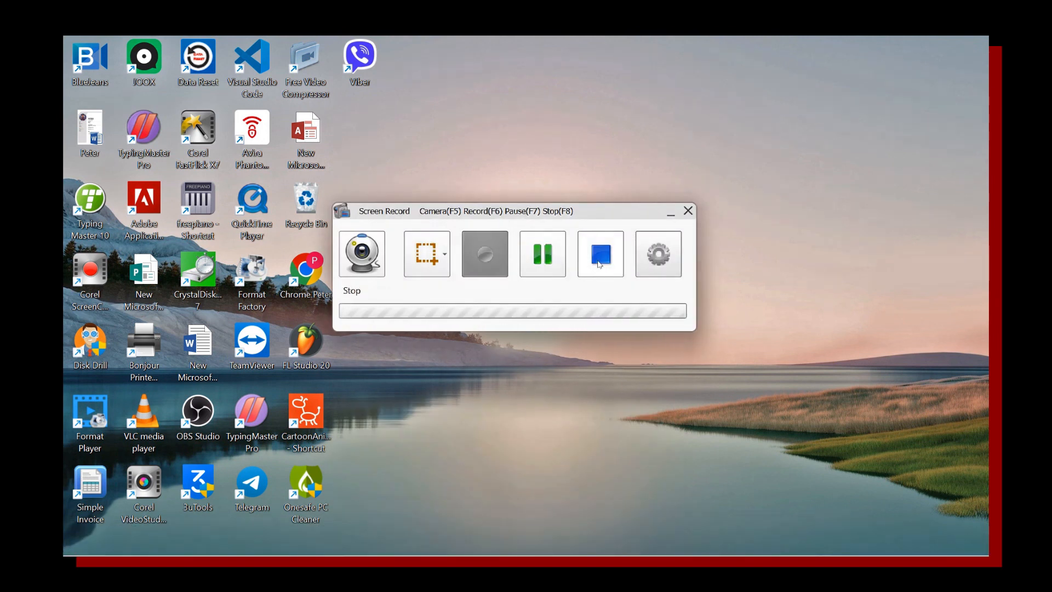